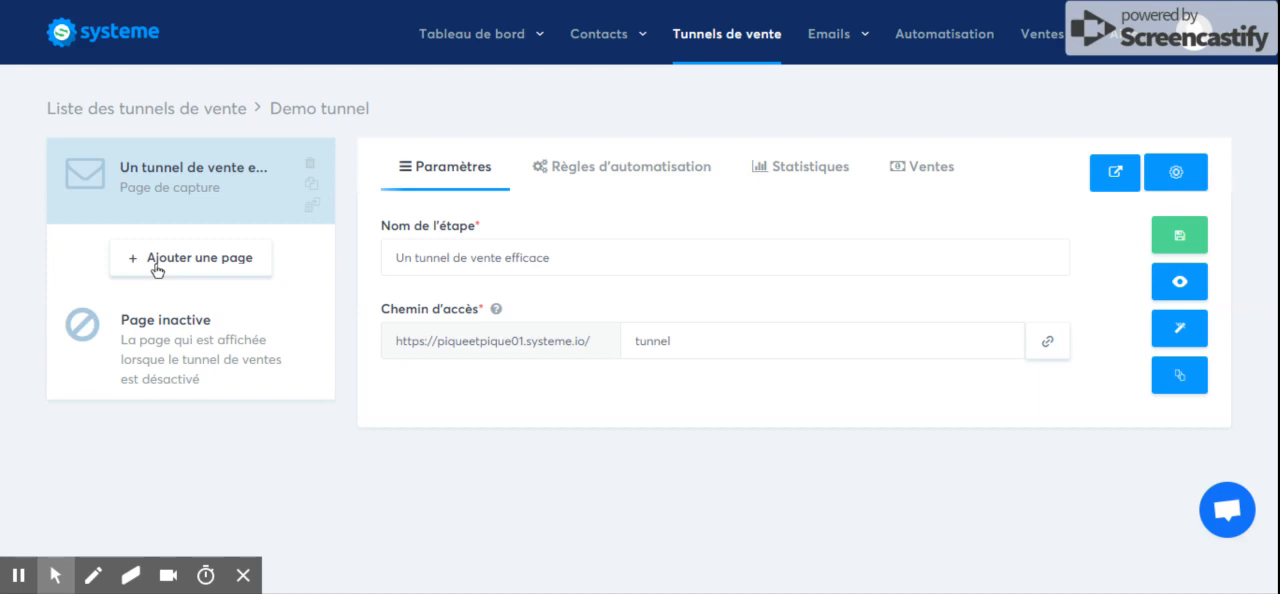
Add a new funnel page named "PAGE de présentation" with the type Page de vente.
click(157, 262)
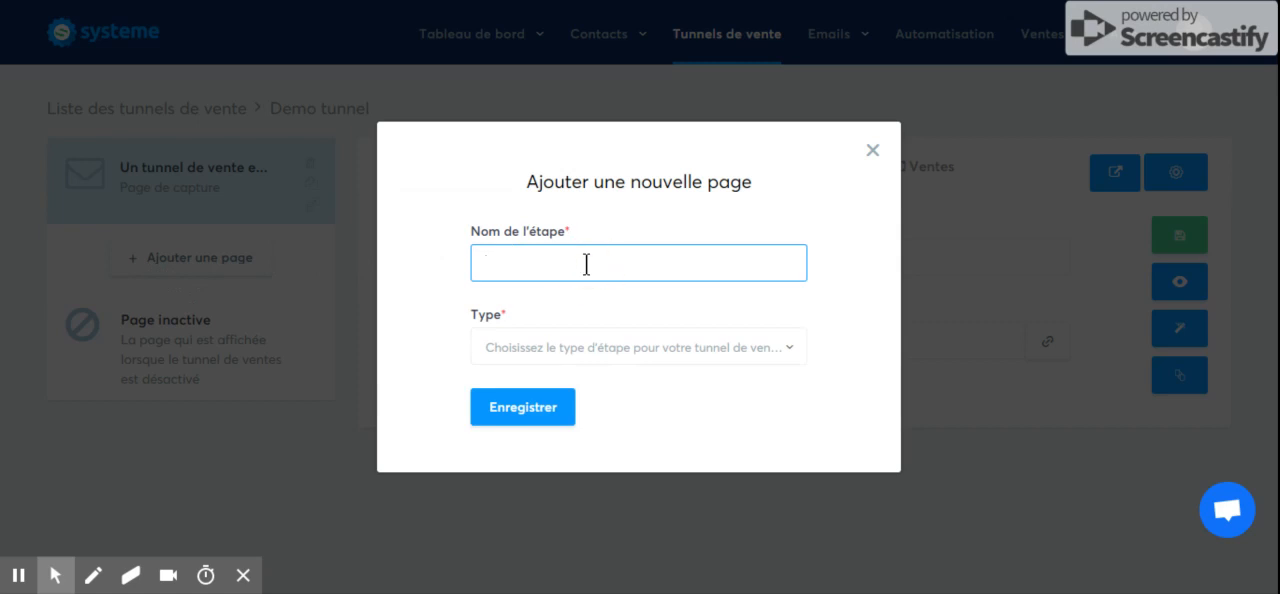
text(PAGE de présentation)
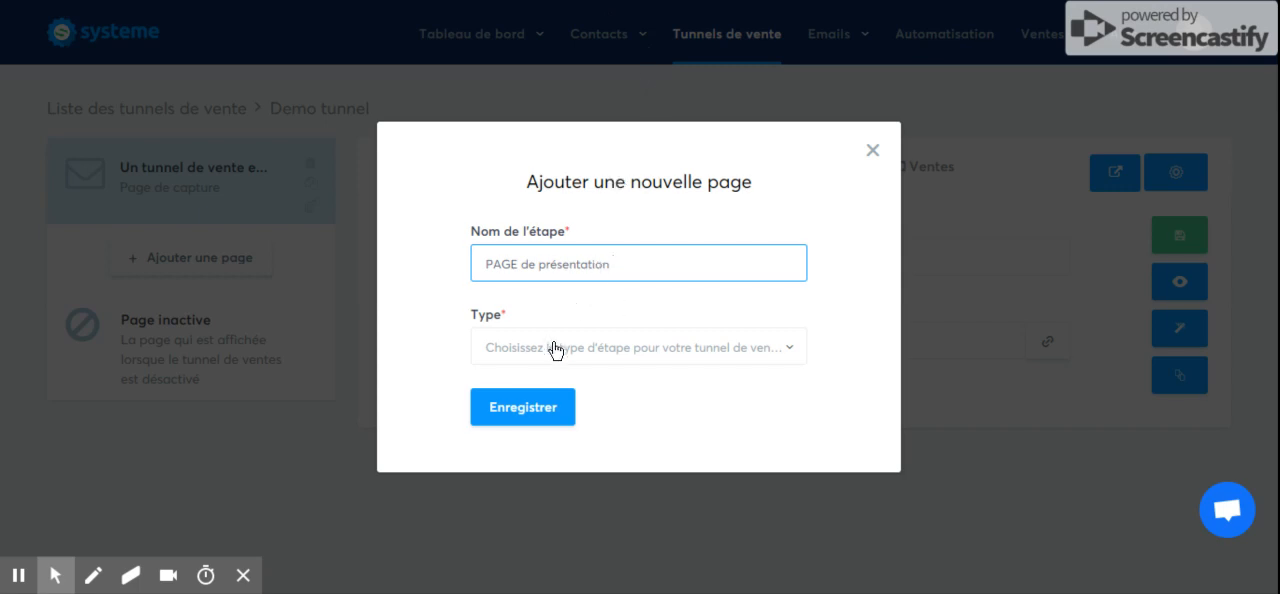
click(590, 360)
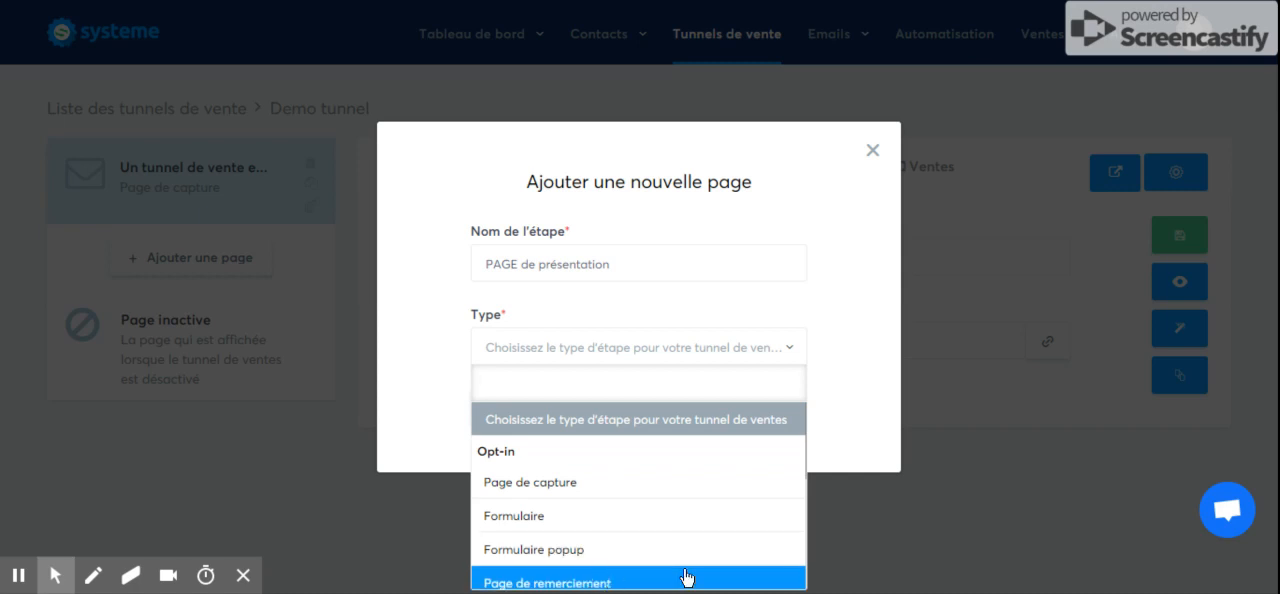
scroll(686, 578, down, 1)
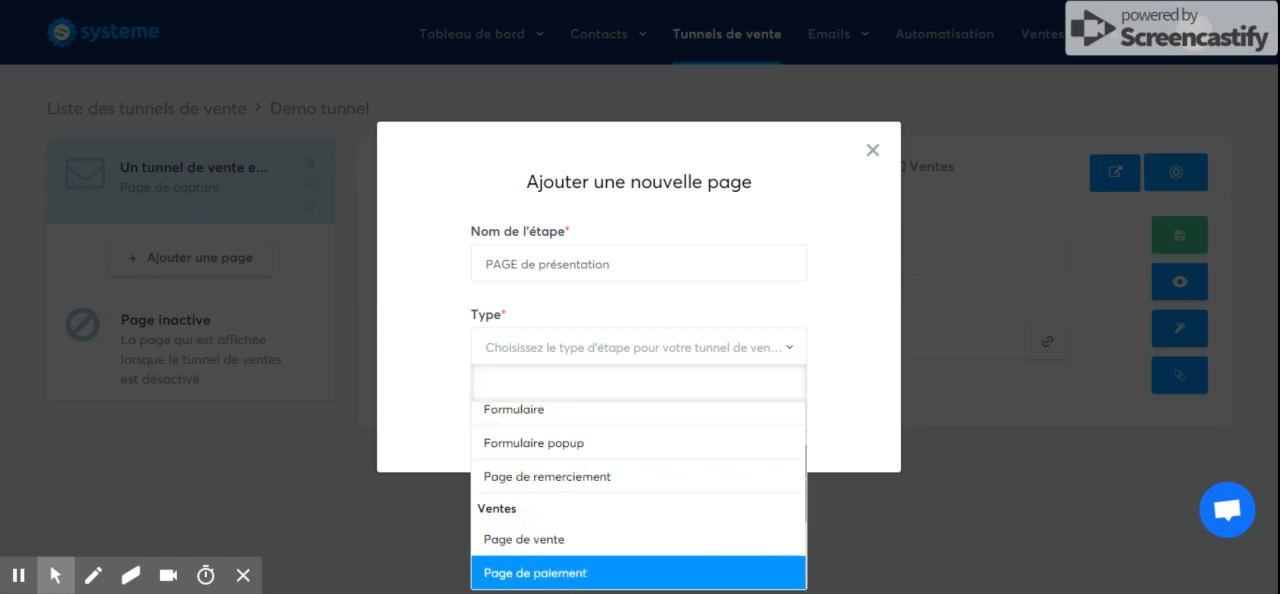
click(636, 545)
click(528, 420)
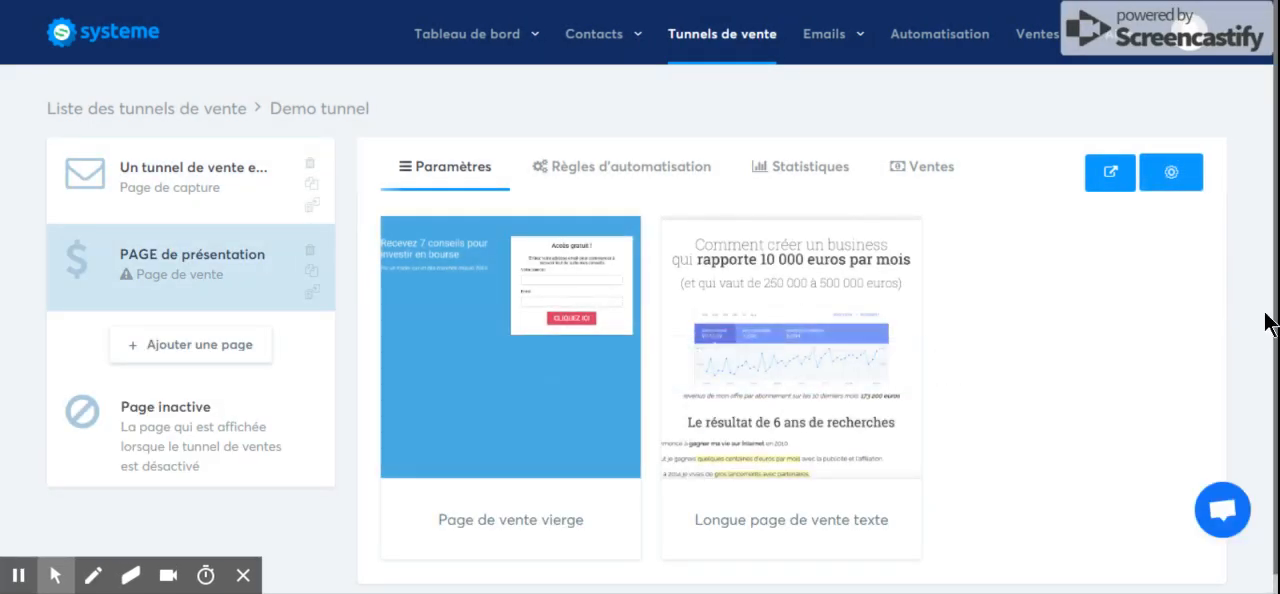
Use the Page de vente vierge template for the presentation page and save its access path as "presentation".
scroll(1265, 310, down, 1)
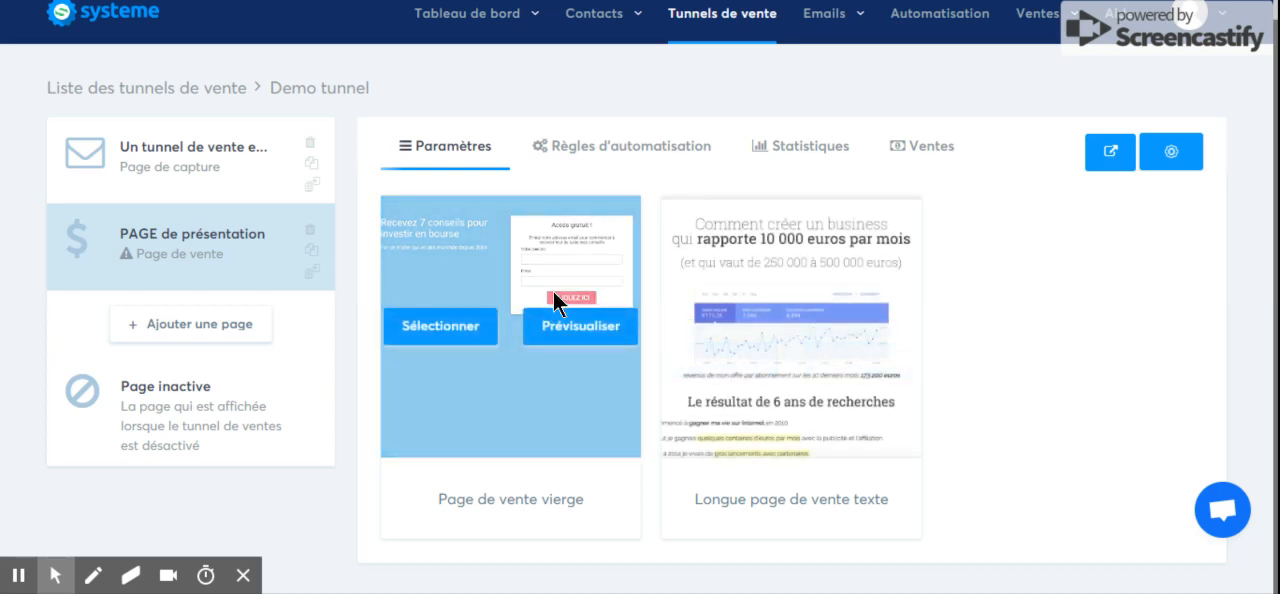
click(445, 341)
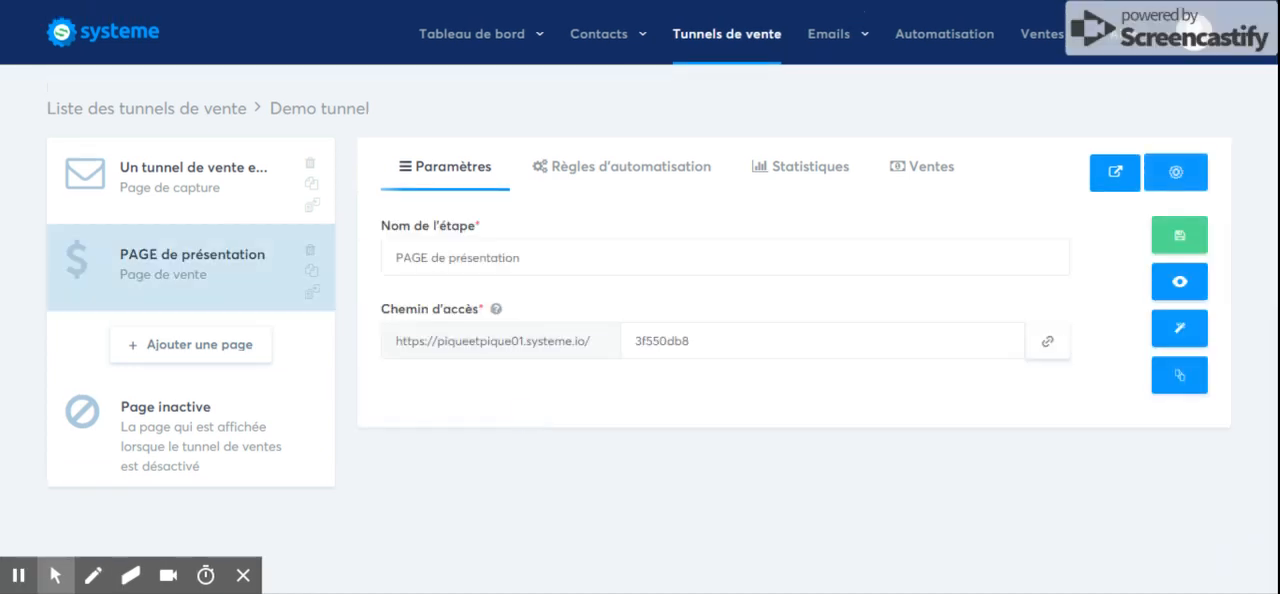
drag(635, 345, 730, 345)
text(pres)
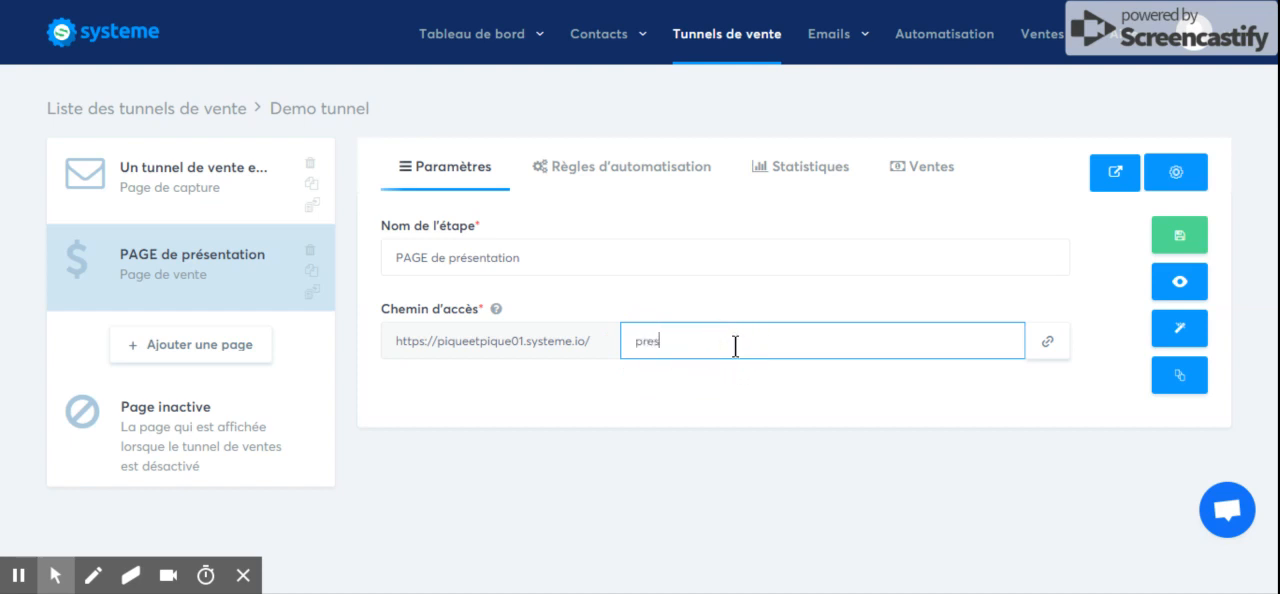
text(entation)
click(794, 382)
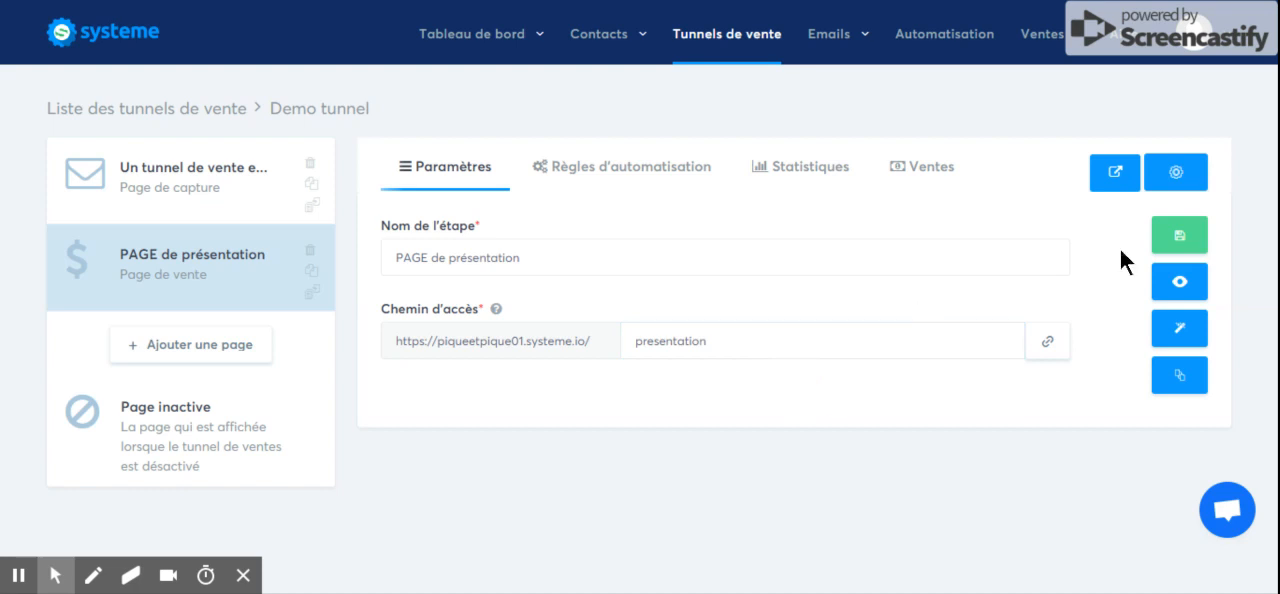
click(1188, 243)
Add another funnel page named "bon de commande" with the type Page de paiement.
click(160, 345)
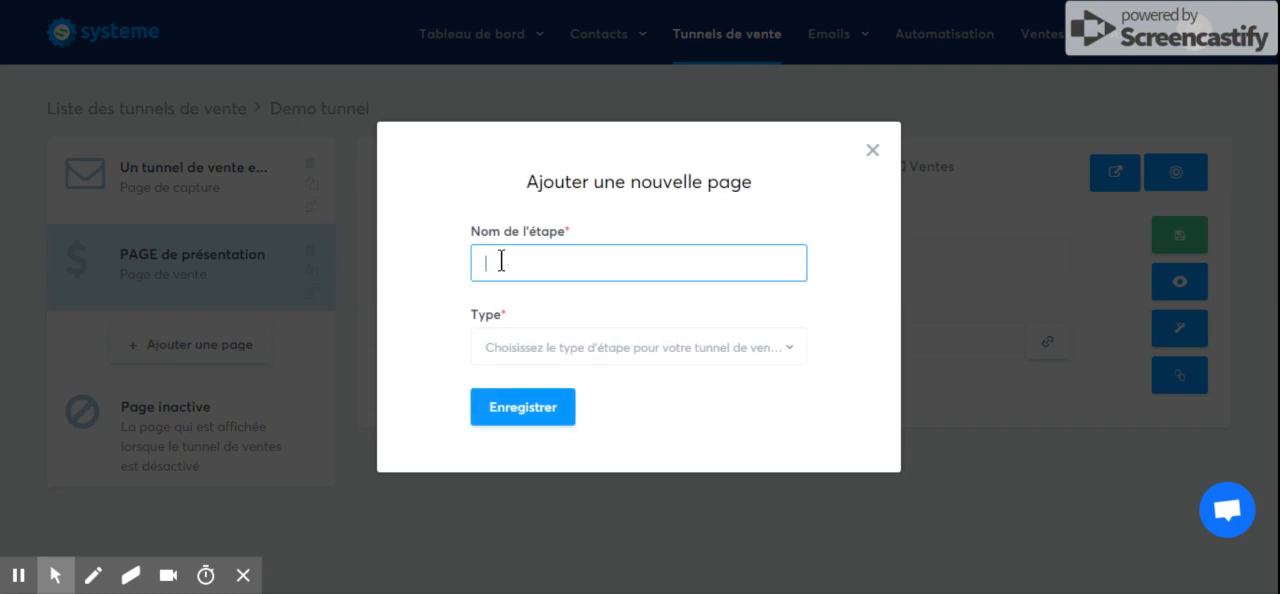
text(bon de commande)
click(557, 352)
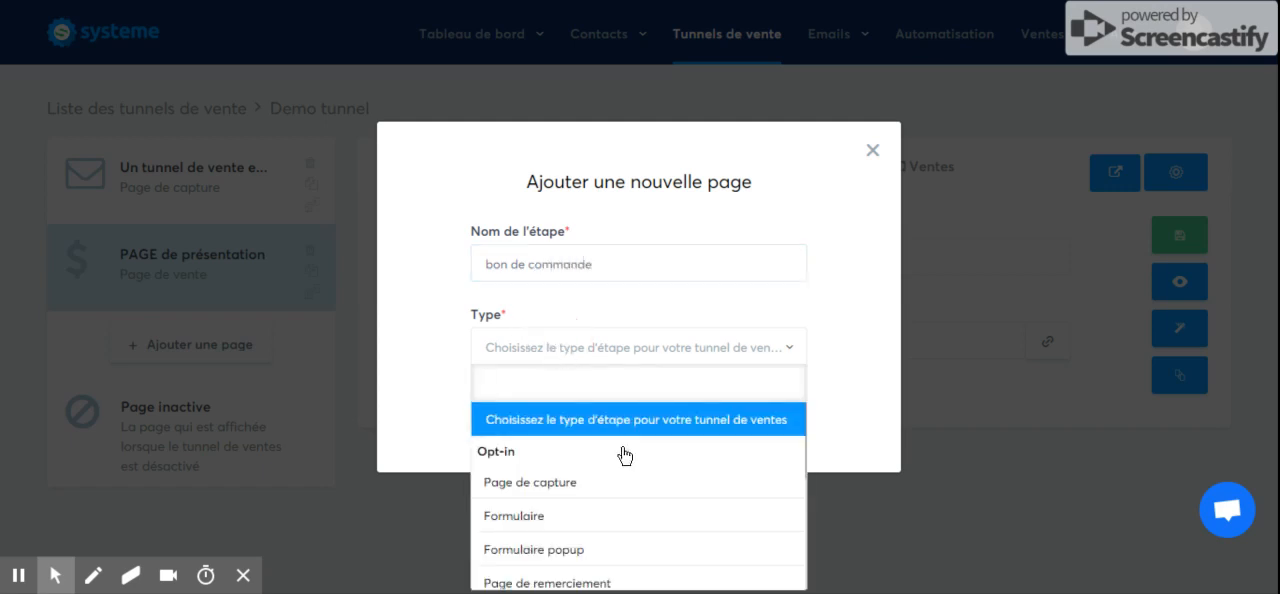
key(Down)
key(Down)
key(Down)
key(Down)
key(Down)
key(Down)
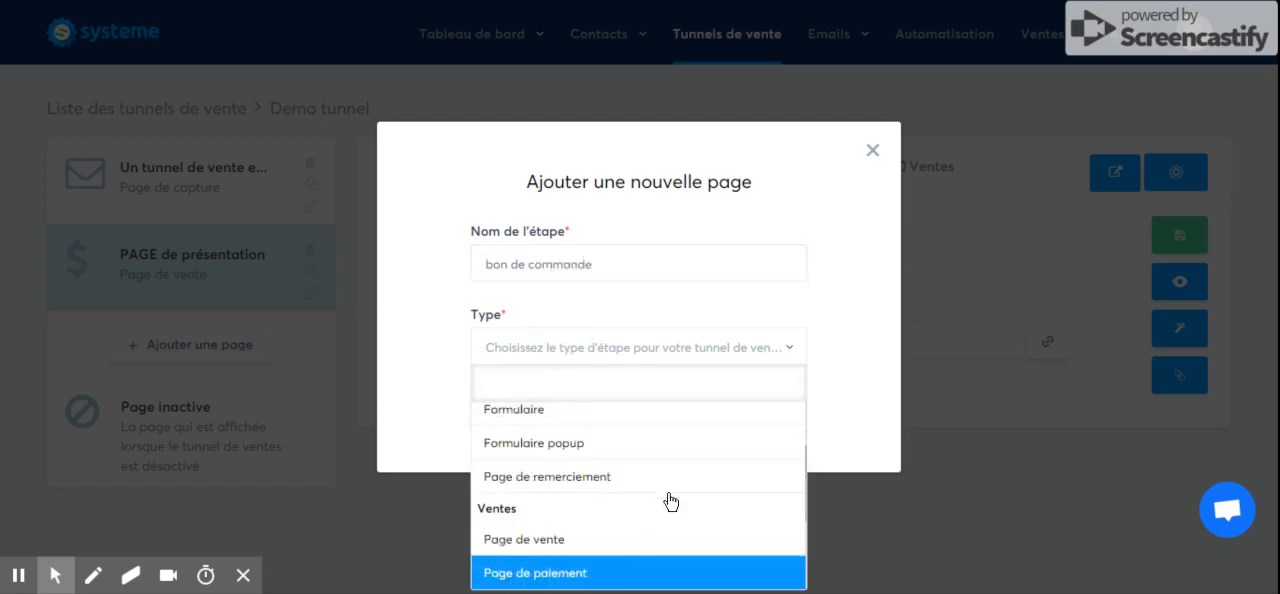
key(Up)
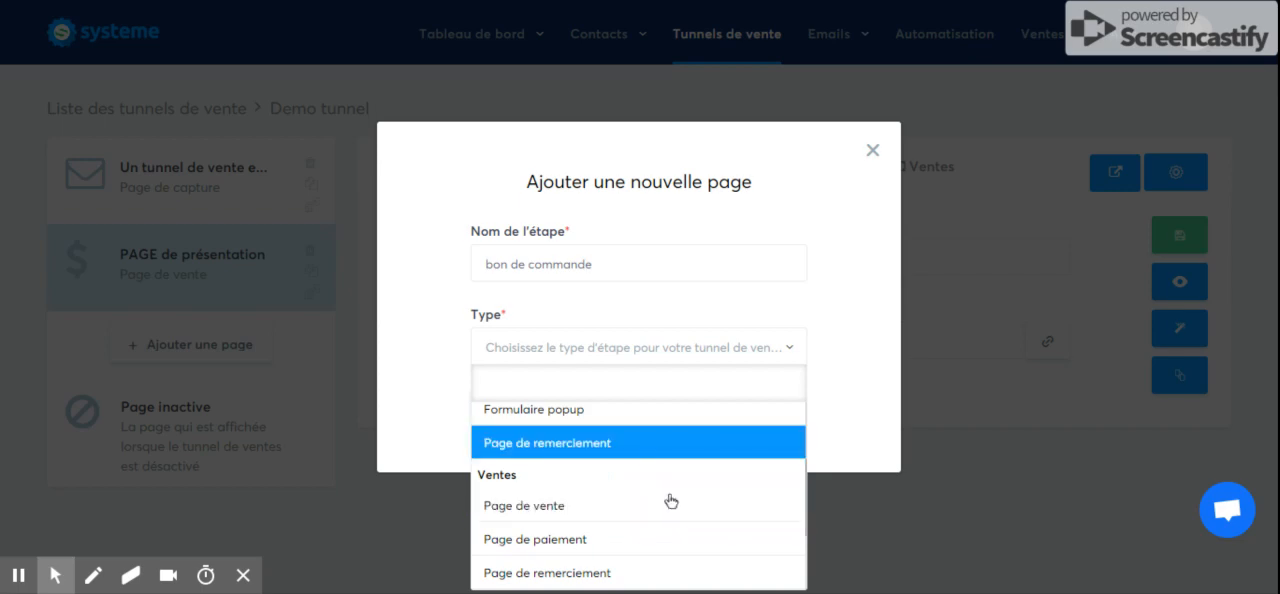
click(611, 541)
click(523, 407)
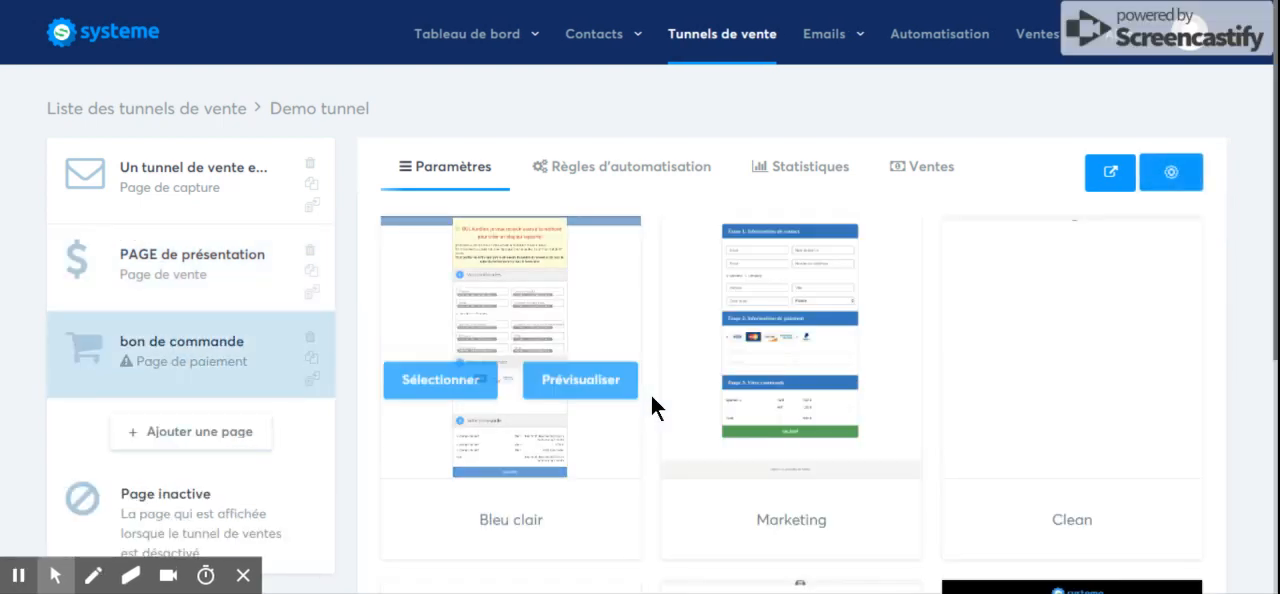
Browse the payment page templates and select the Clean one headed "Nom du produit" for the order page.
click(1275, 290)
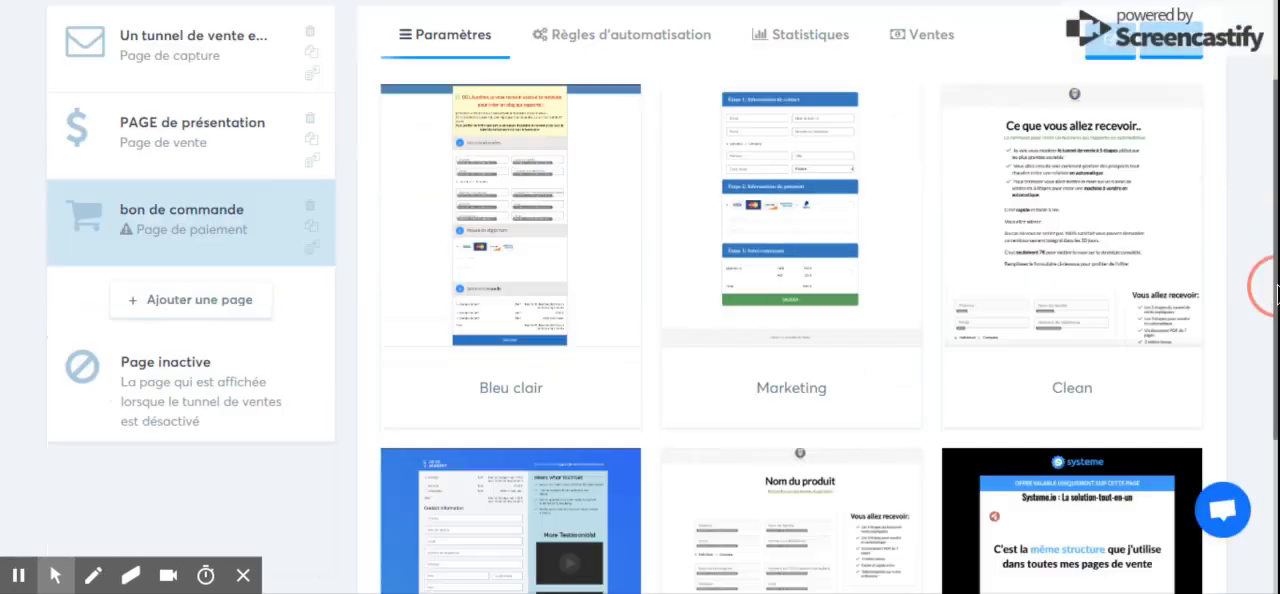
drag(1277, 290, 1277, 317)
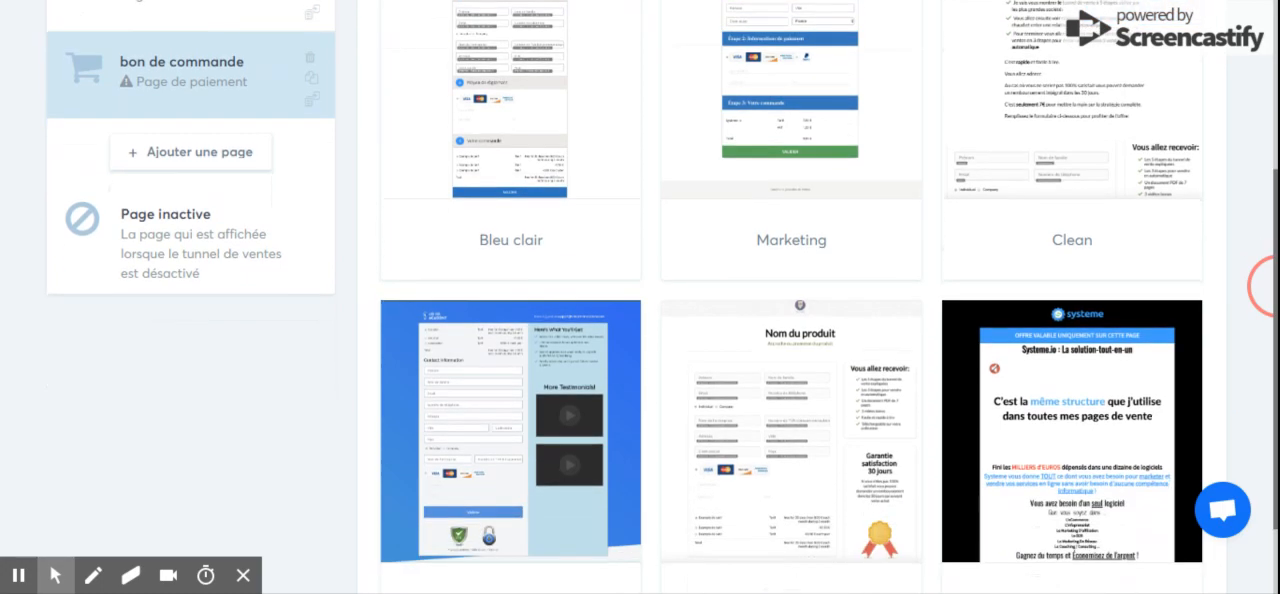
drag(1277, 454, 1277, 385)
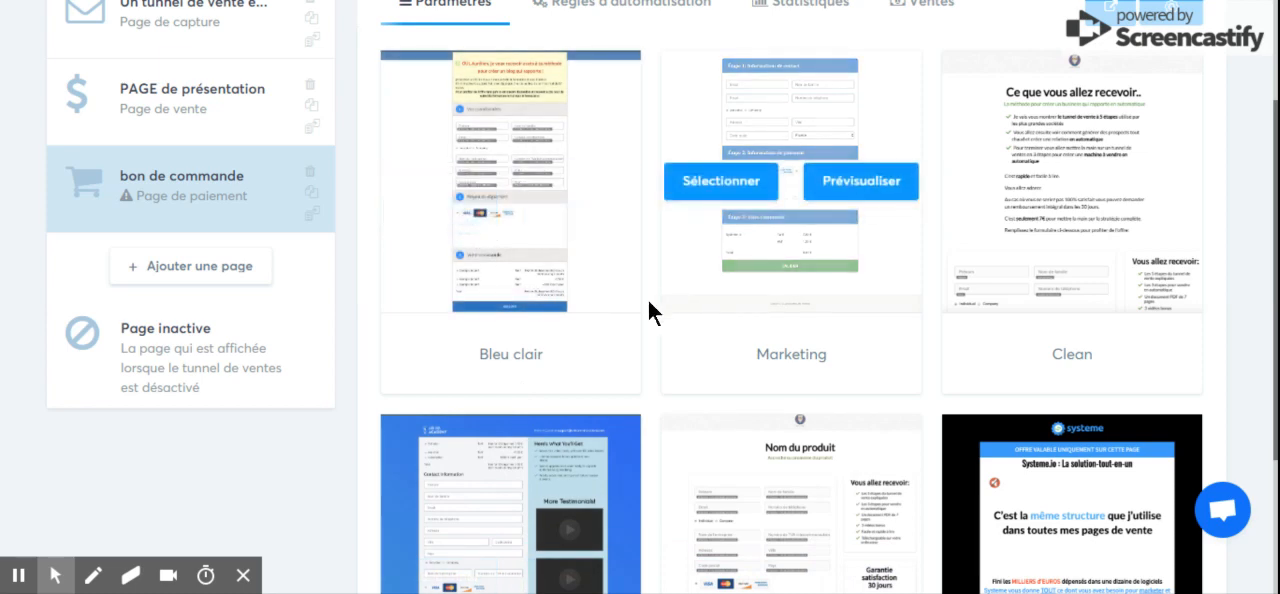
mouse_move(638, 305)
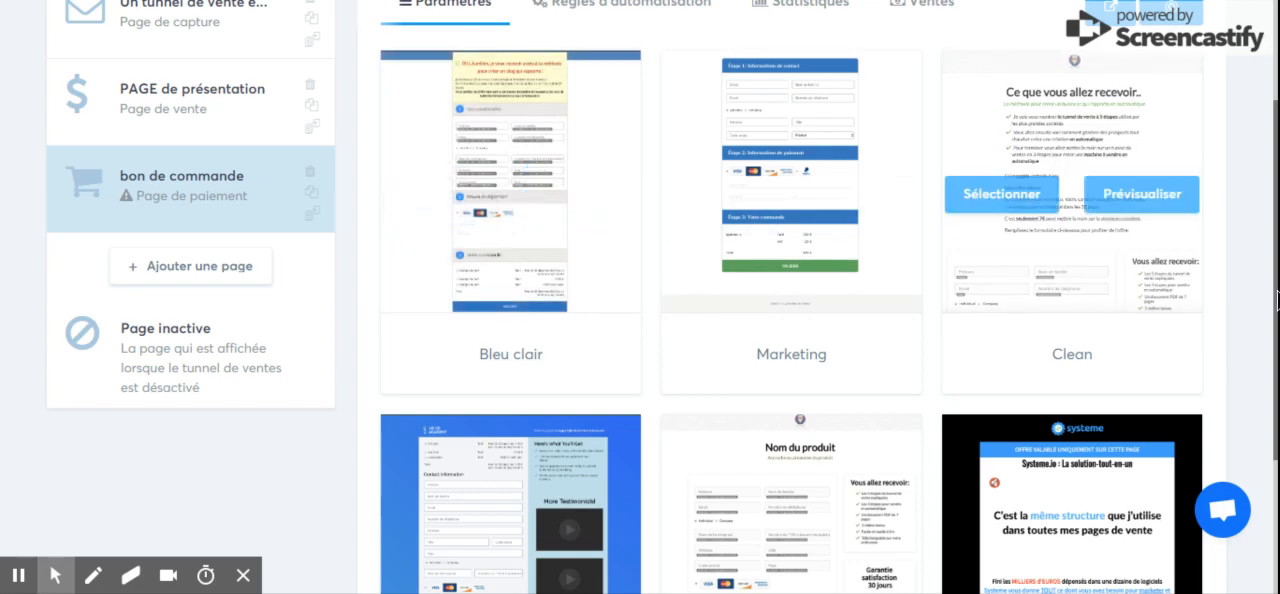
drag(1276, 291, 1276, 388)
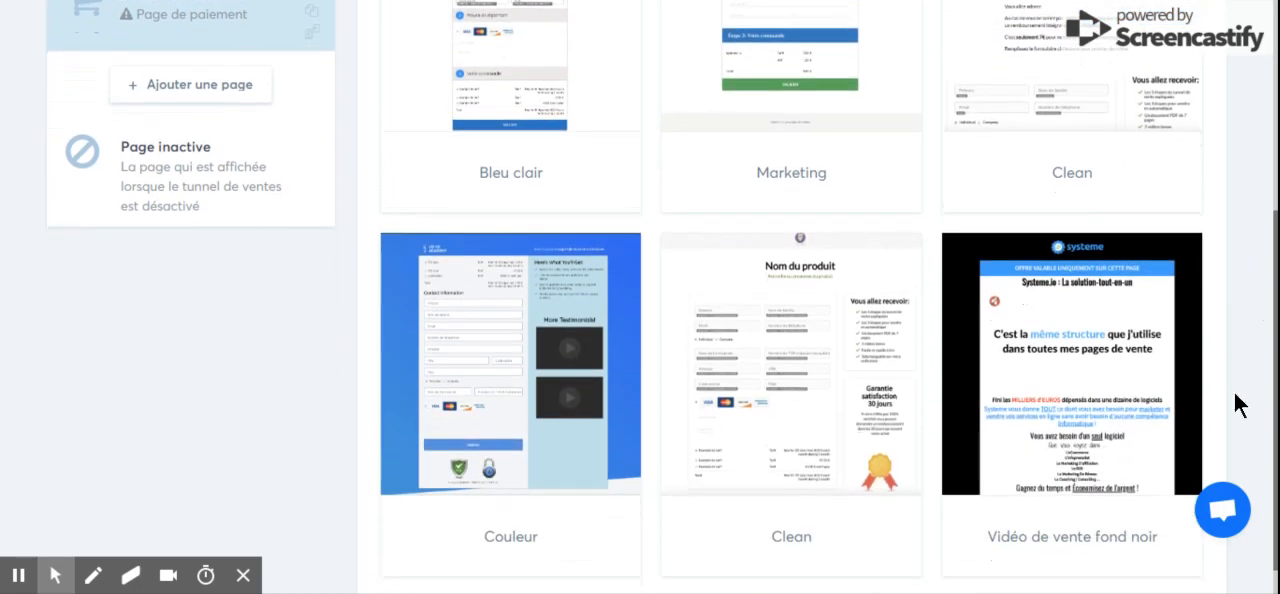
mouse_move(814, 363)
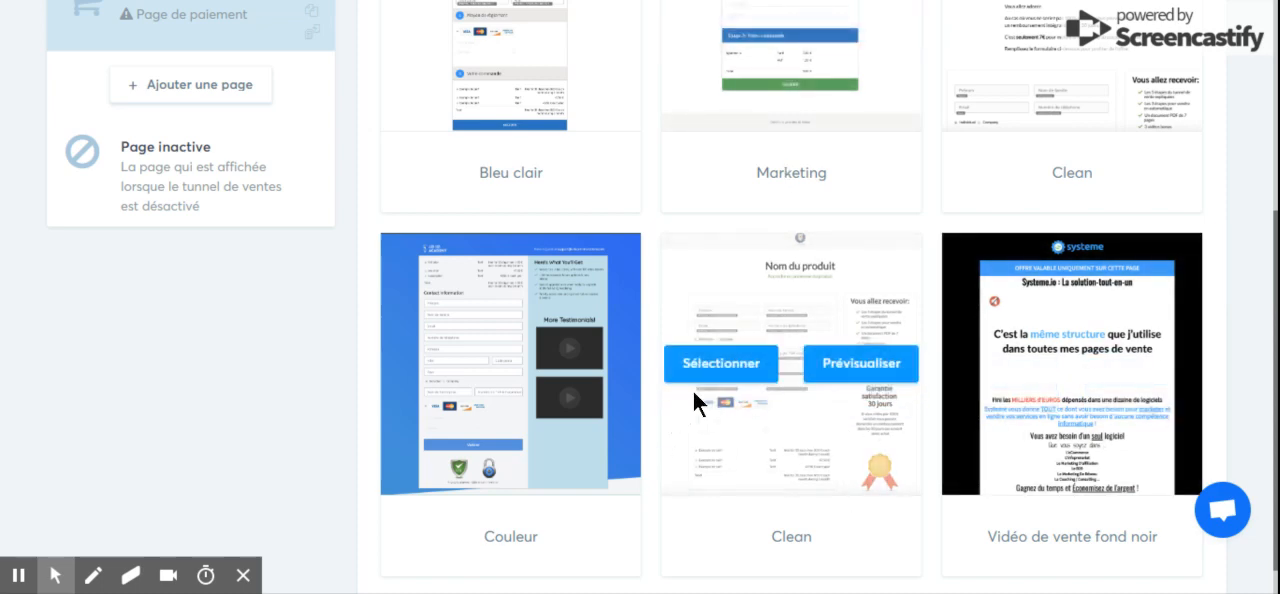
click(716, 370)
click(722, 364)
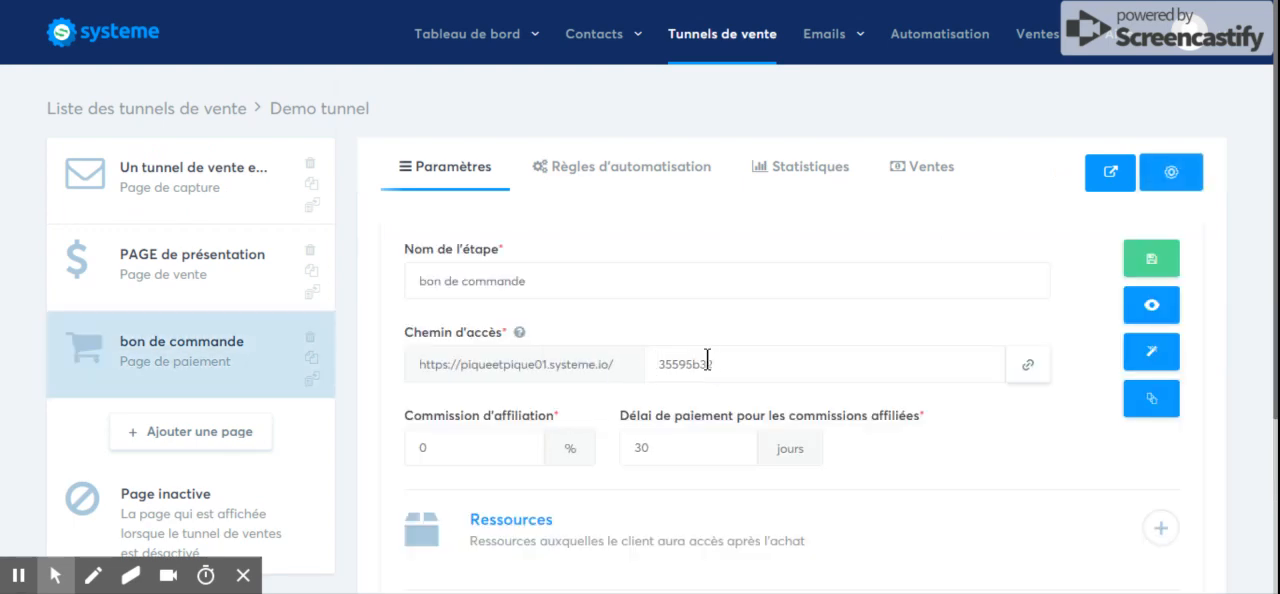
Set the order page's access path to "commande".
drag(718, 364, 656, 358)
text(commande)
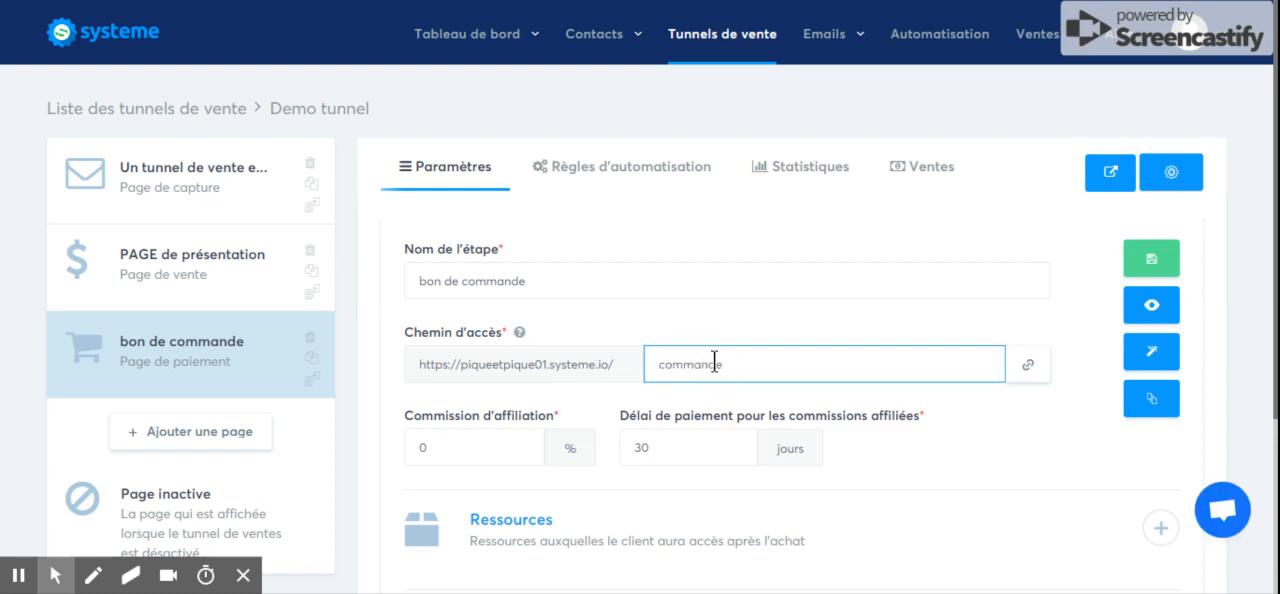
click(867, 327)
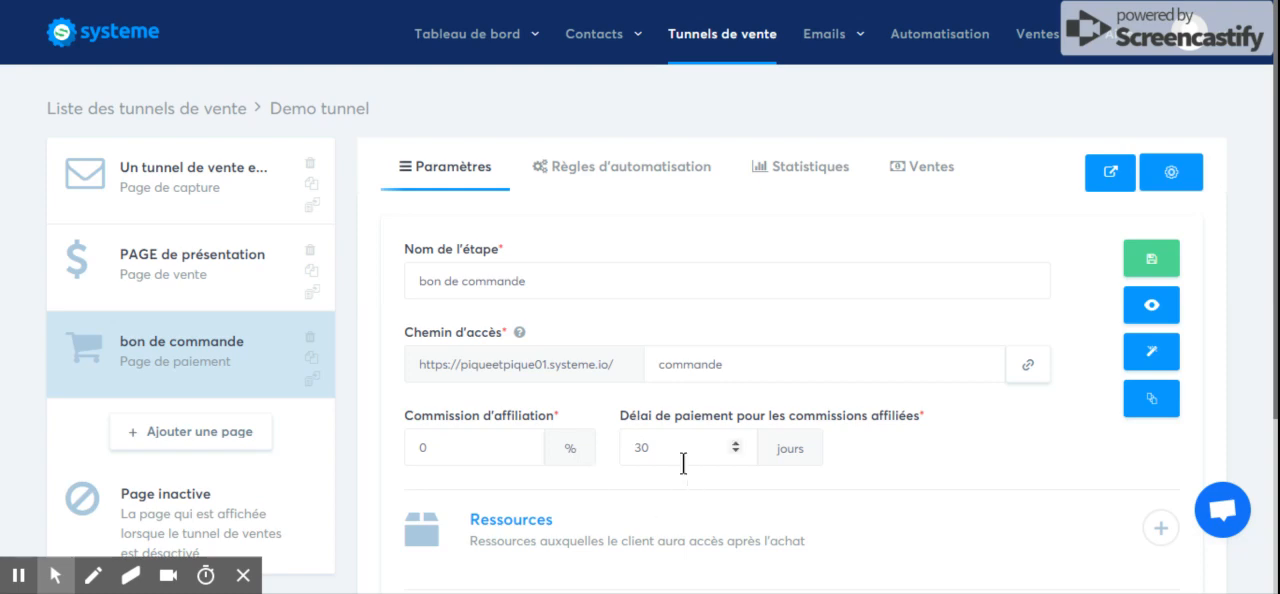
Add a Formation resource to the order page for the course "Creer des Sites Internet" with Contenu distillé access.
click(1276, 405)
drag(1276, 400, 1276, 459)
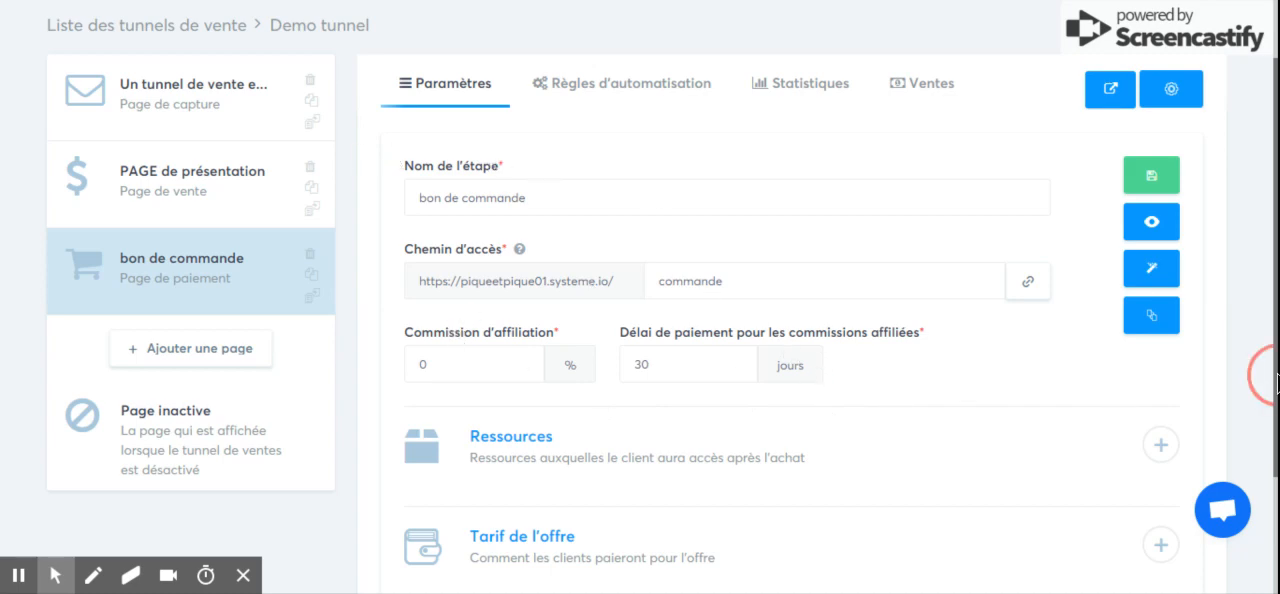
scroll(1266, 371, down, 2)
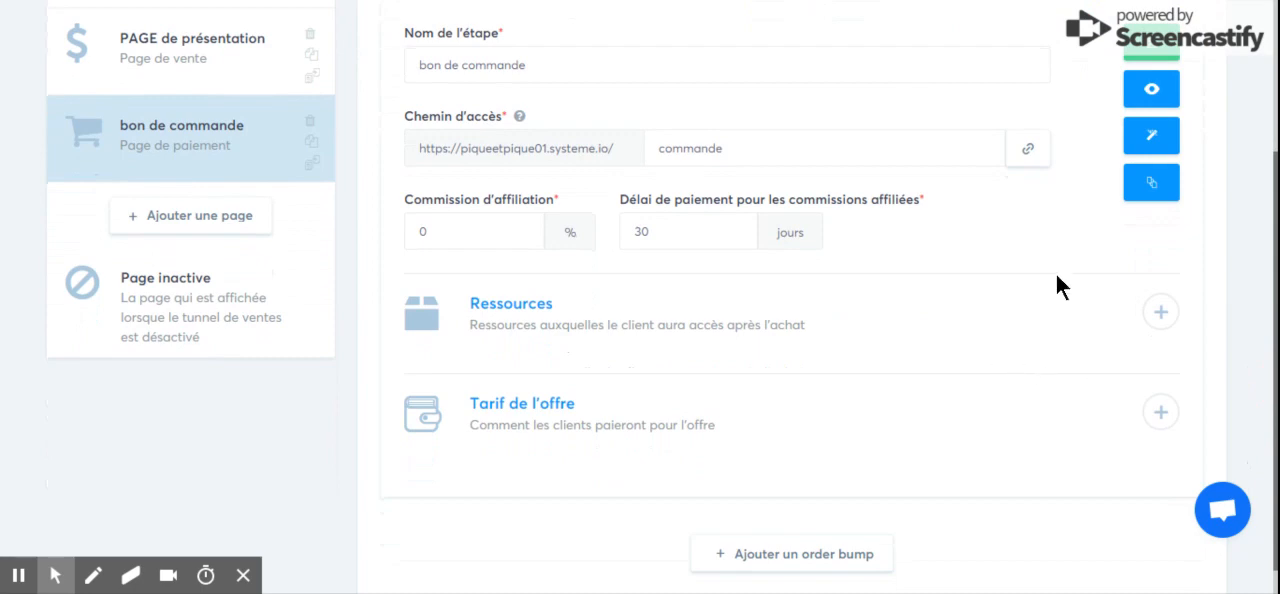
click(1159, 313)
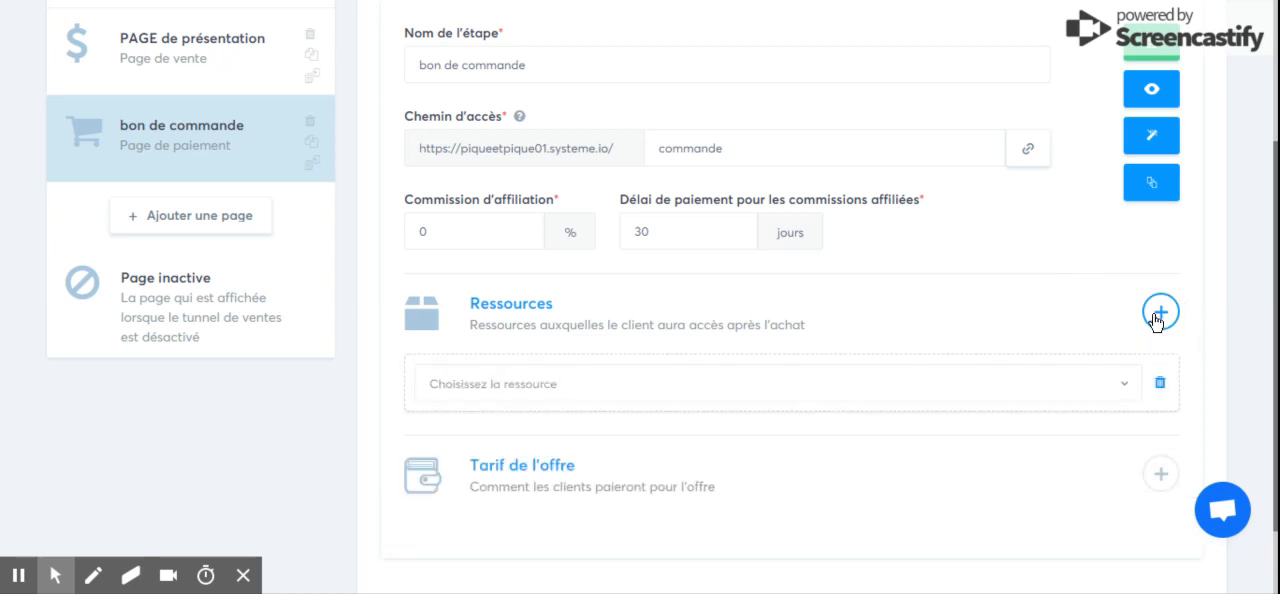
click(1047, 393)
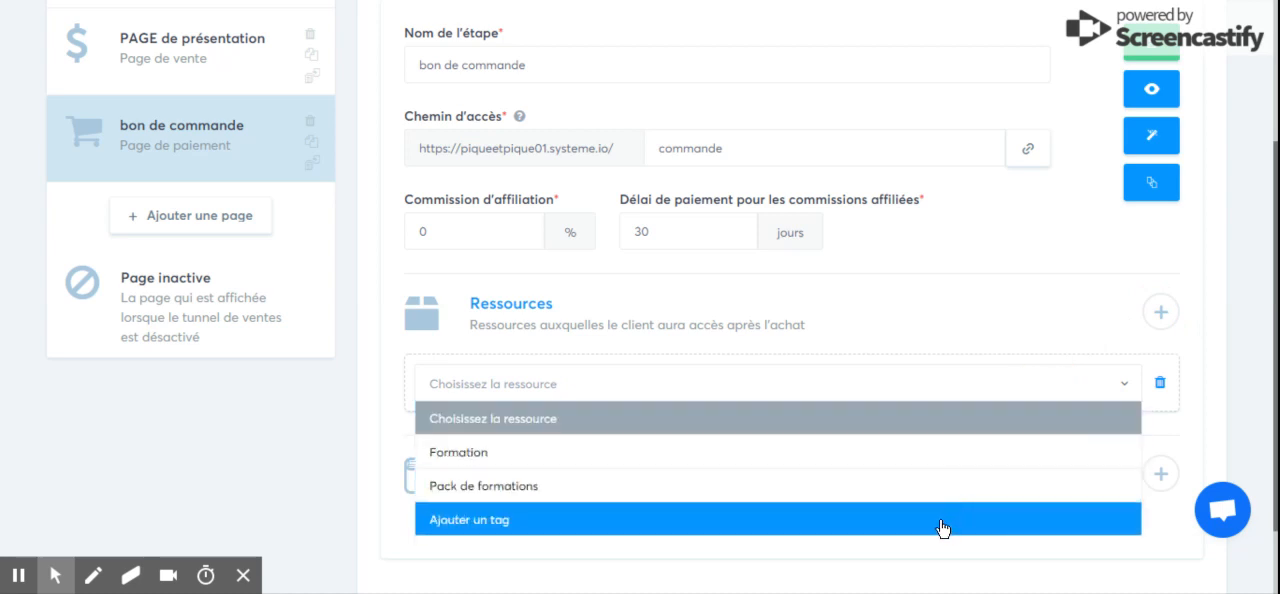
click(843, 461)
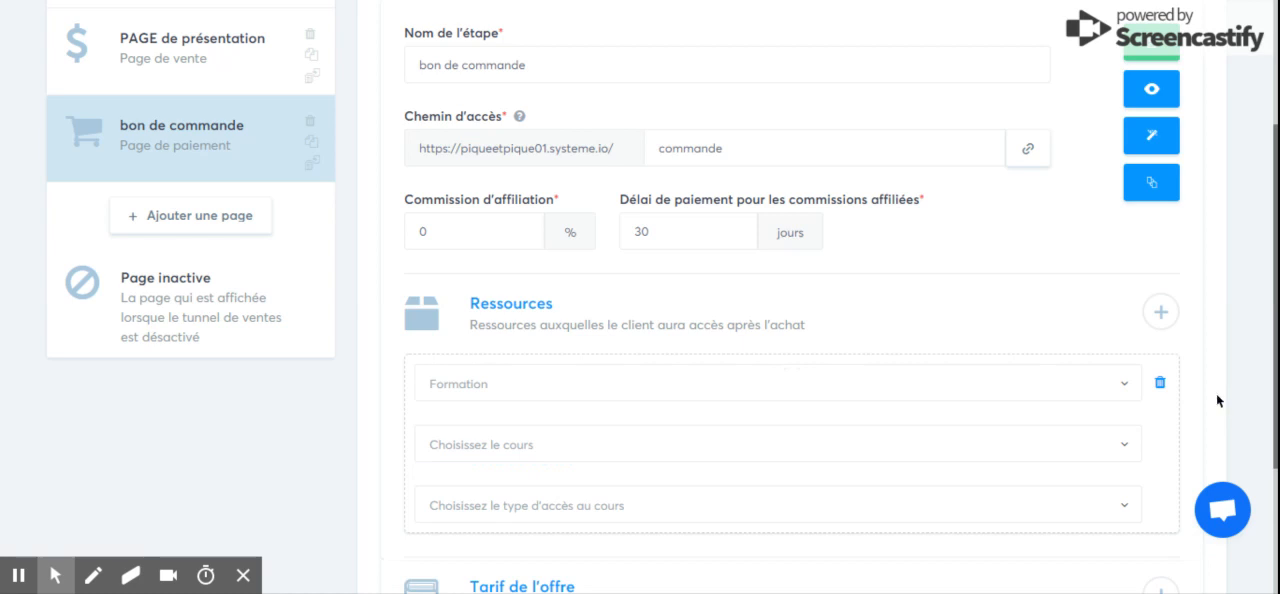
click(1117, 445)
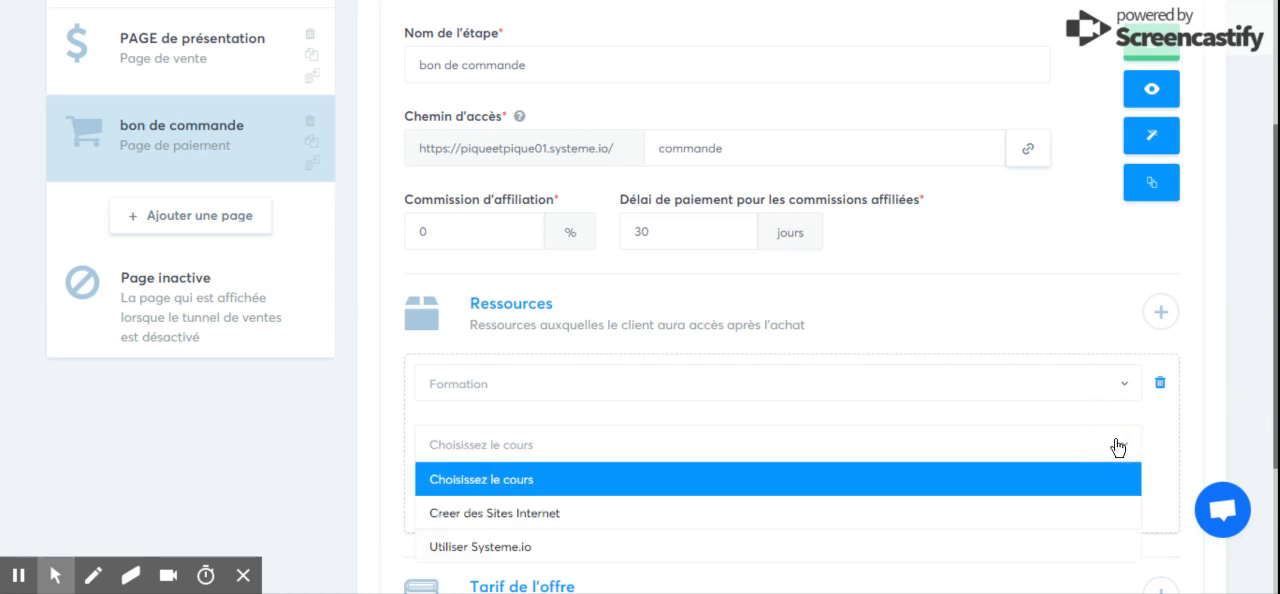
click(1027, 525)
drag(1276, 432, 1276, 497)
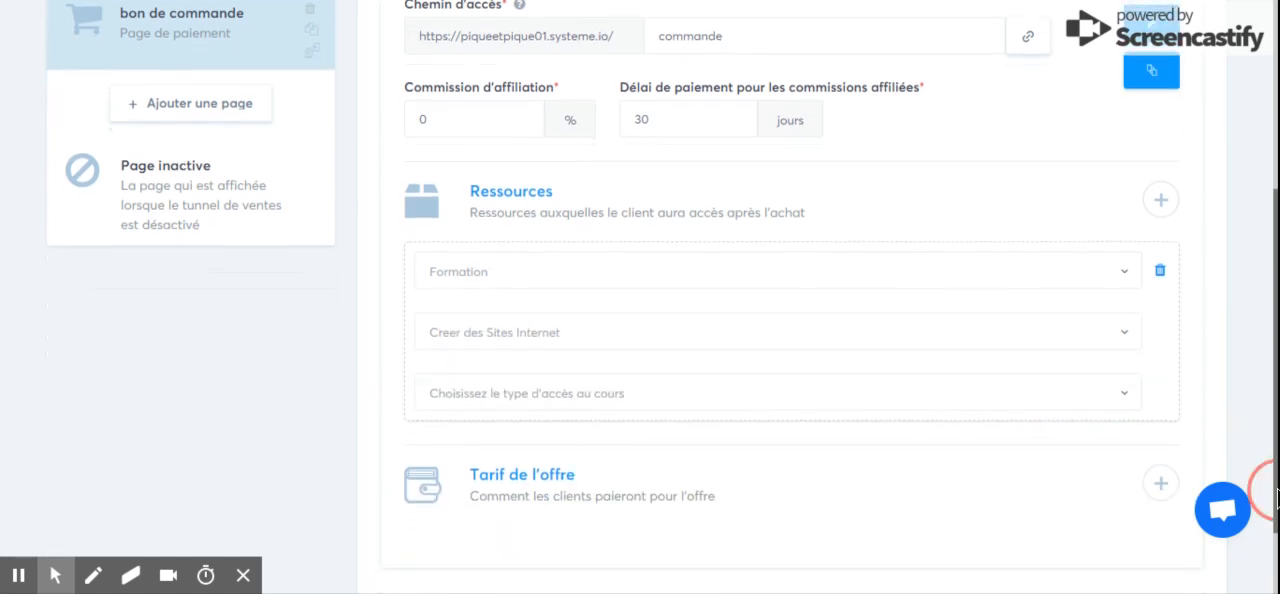
click(914, 397)
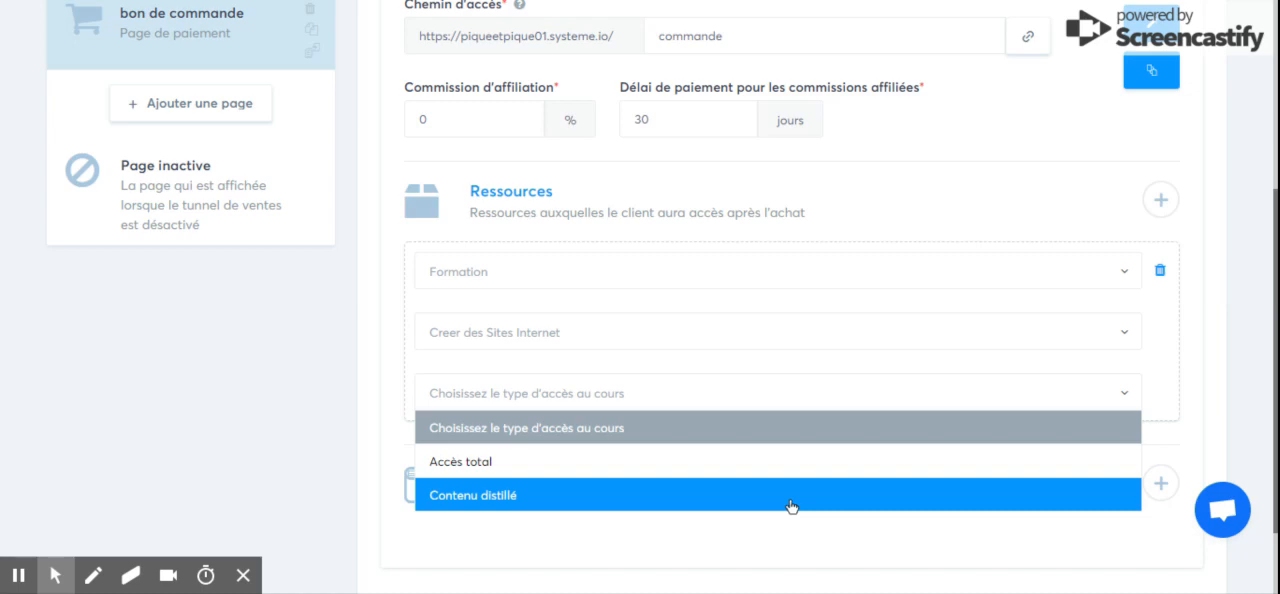
click(749, 500)
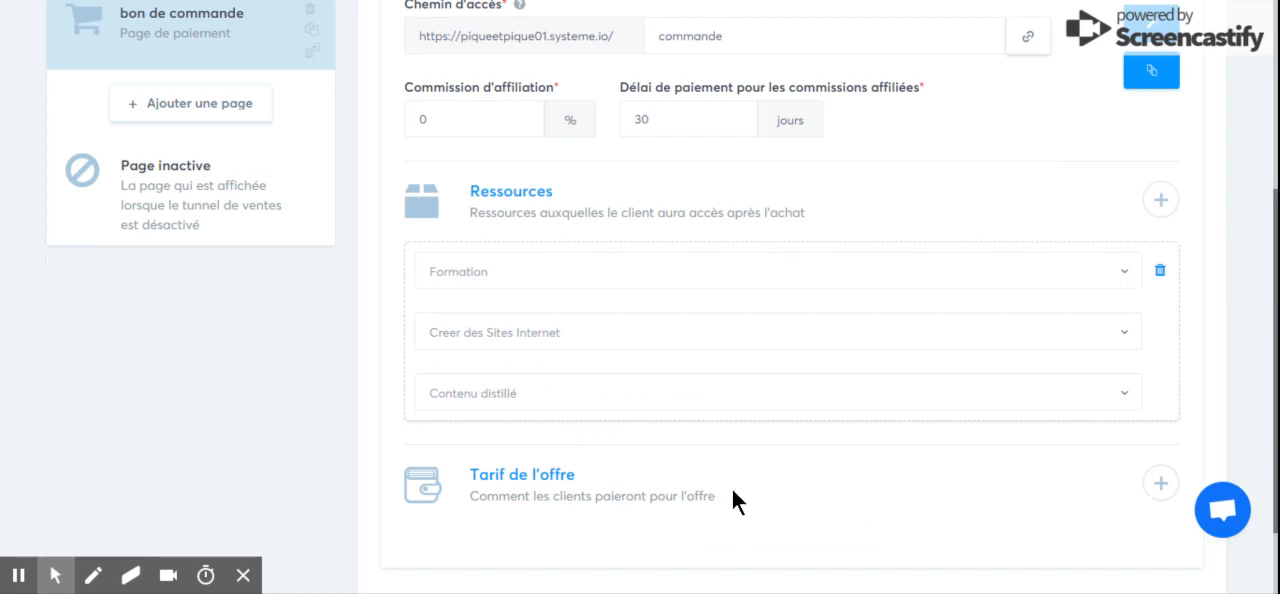
Open the price selection for the order page's offer, filter it to Paiement unique and review the existing prices.
drag(1277, 472, 1277, 516)
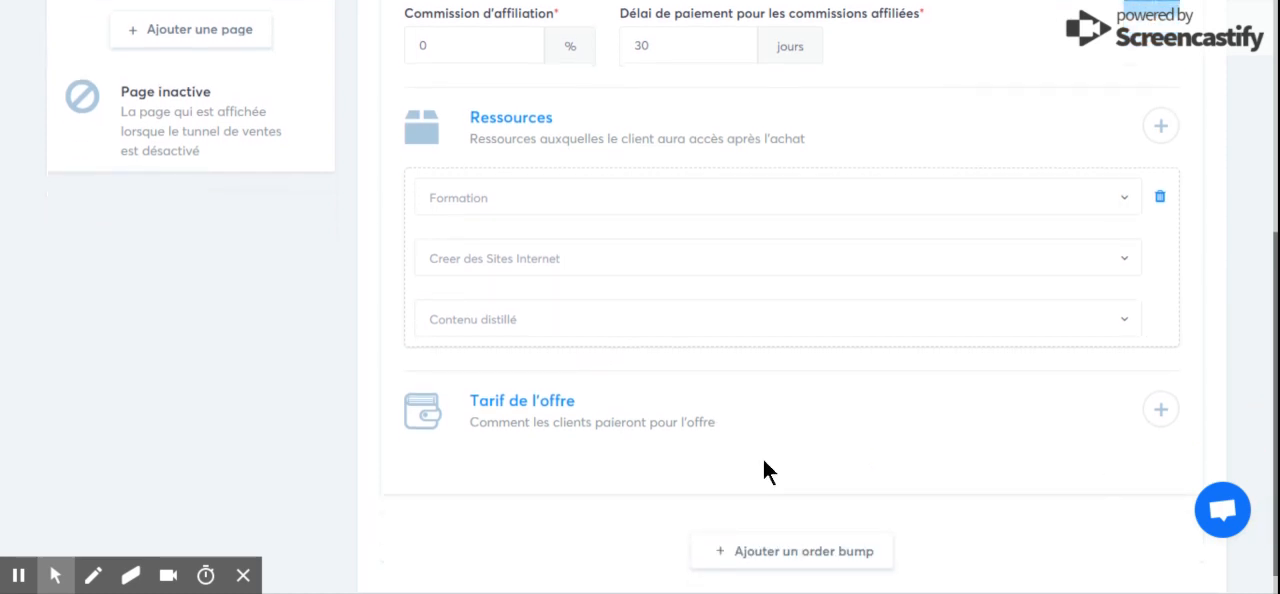
click(1160, 417)
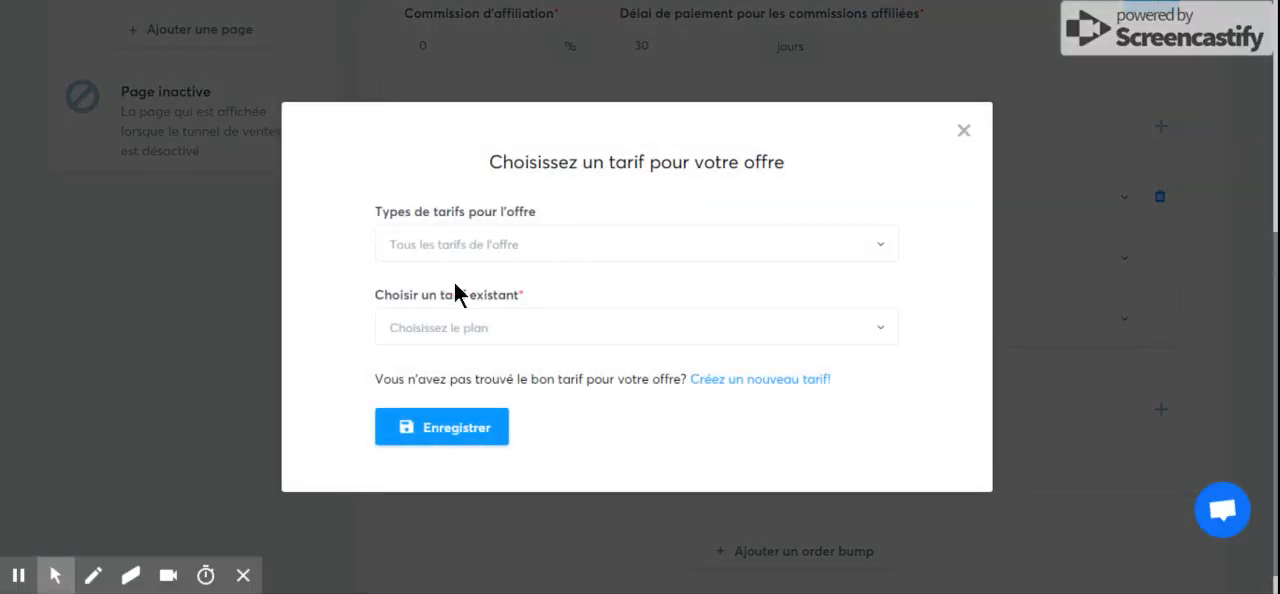
click(471, 254)
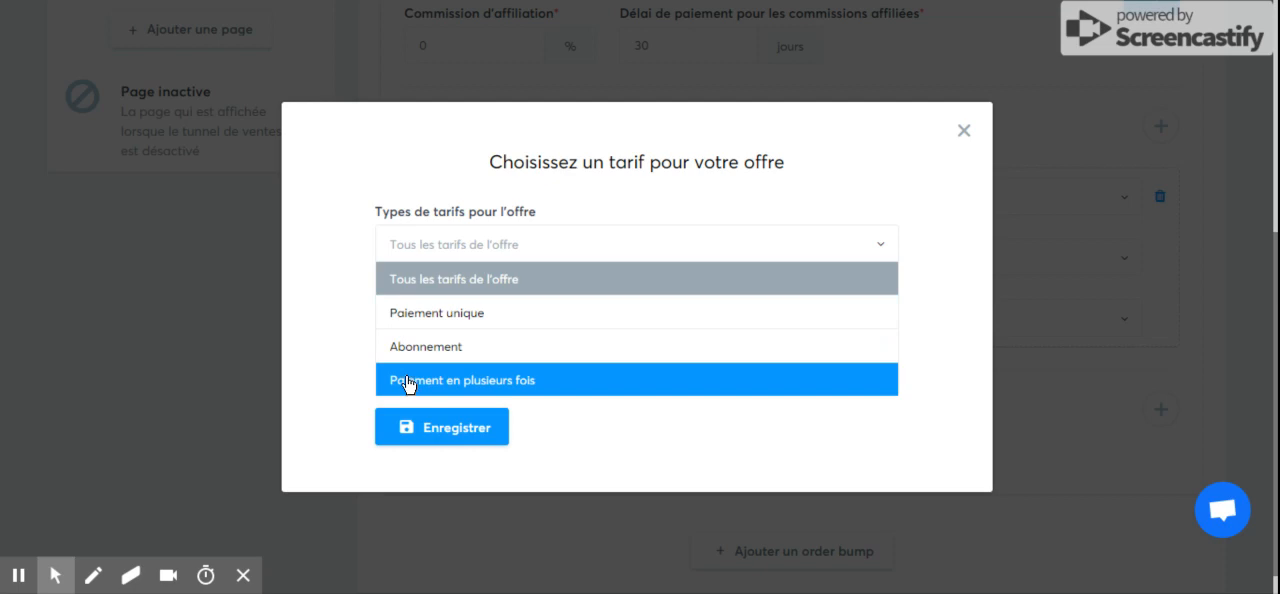
click(417, 320)
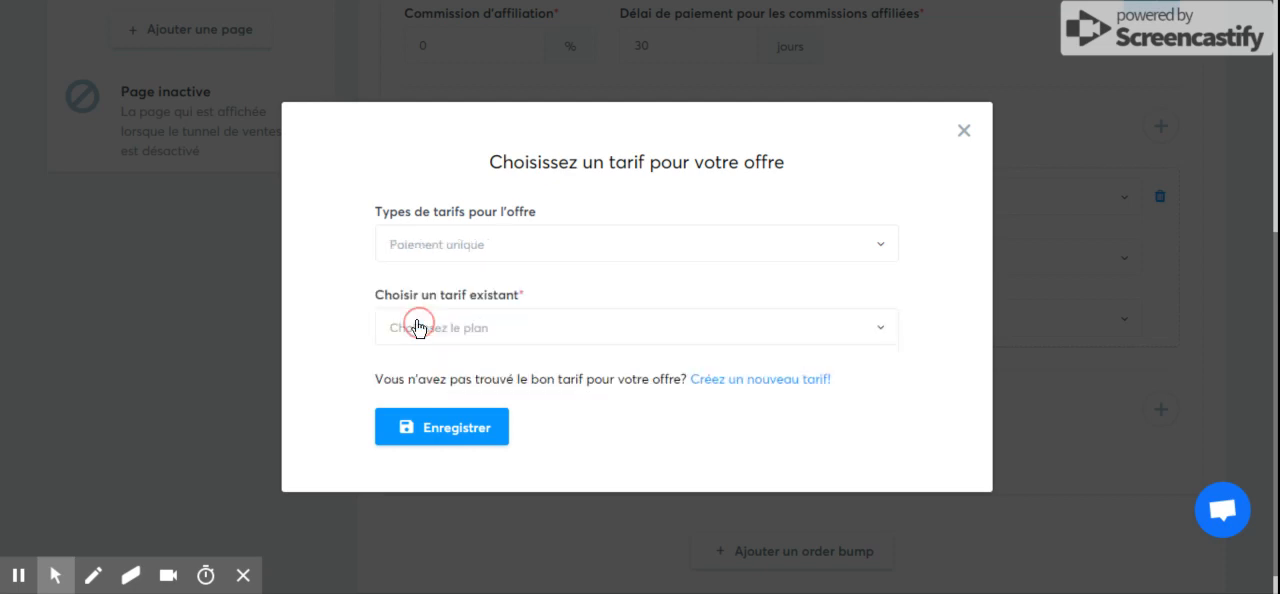
click(476, 322)
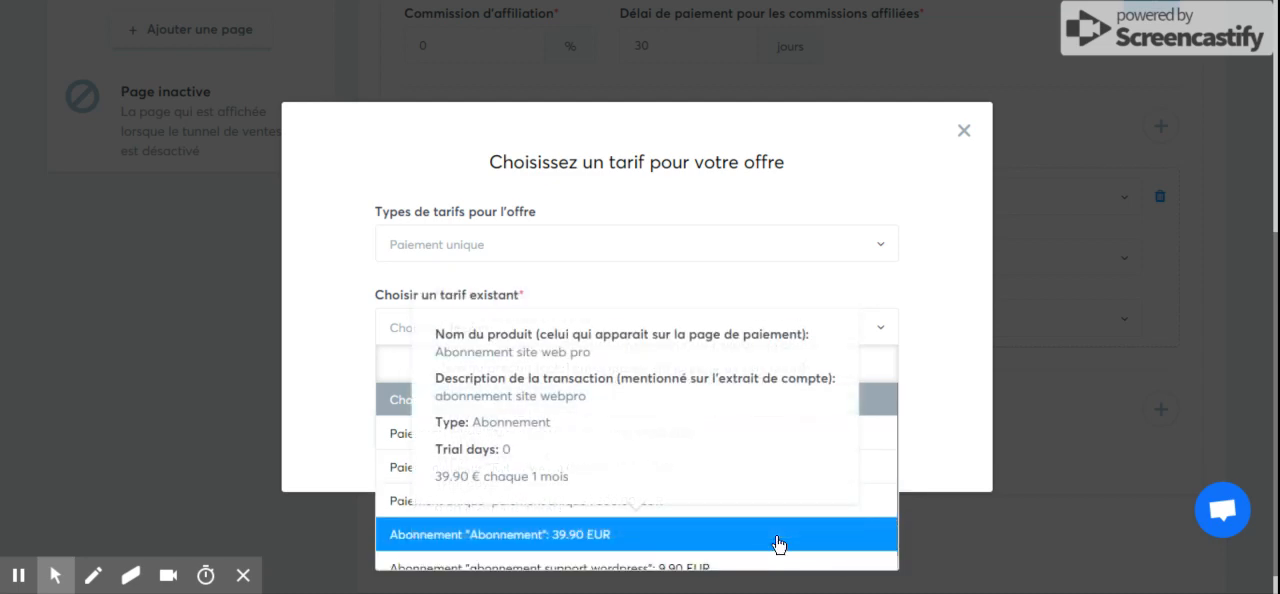
click(947, 373)
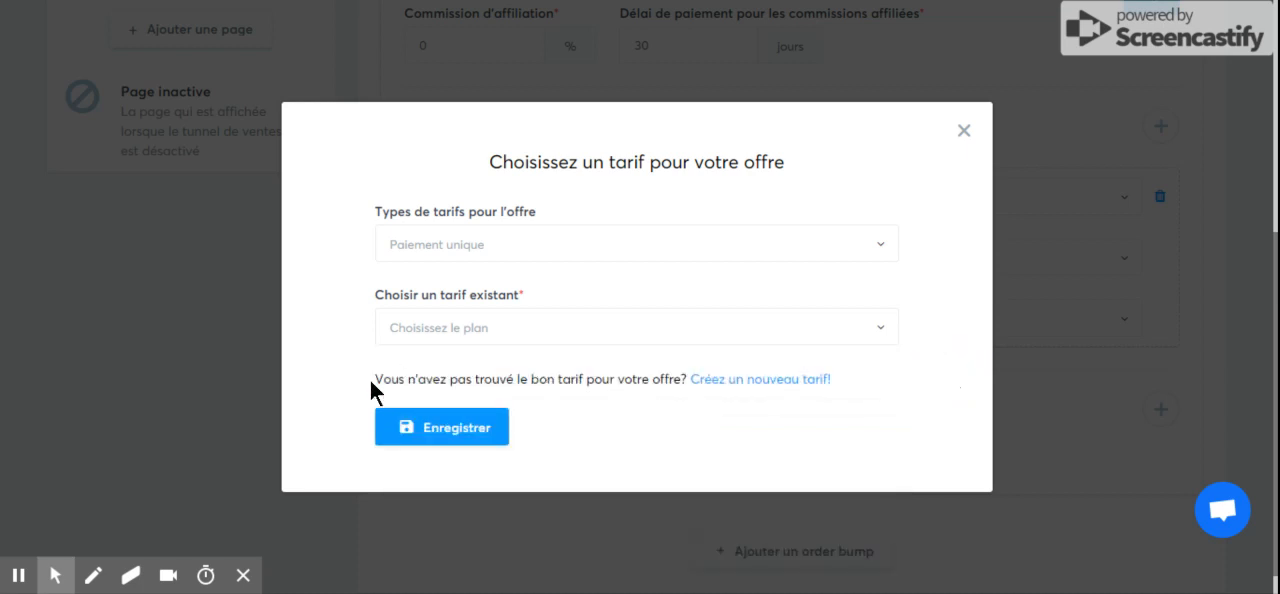
Start a new offer price with the offer name "creer un site web" and the product name "site web facile".
click(742, 379)
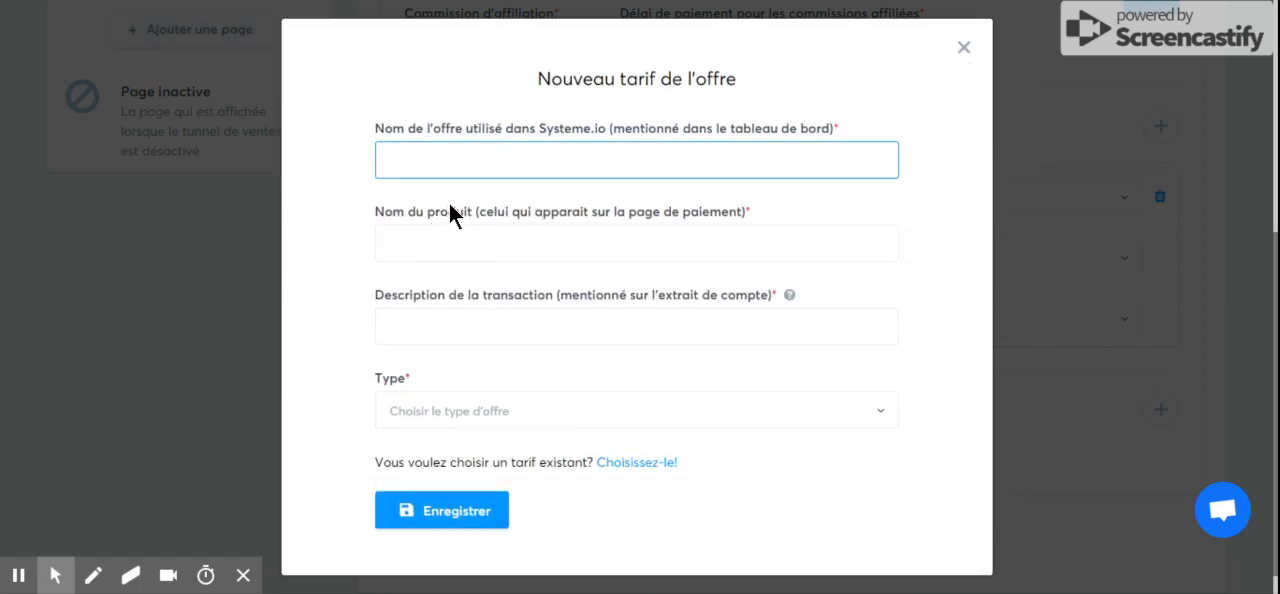
click(421, 161)
click(335, 166)
click(436, 152)
text(creer un site web)
click(430, 228)
text(s)
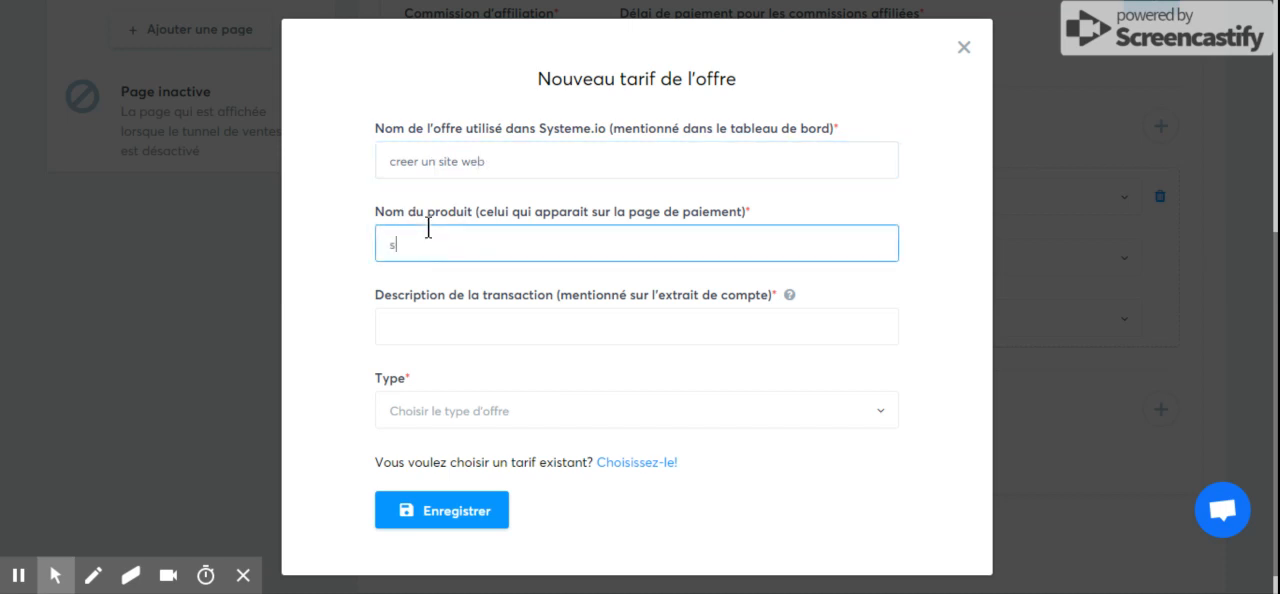
text(ite web facile)
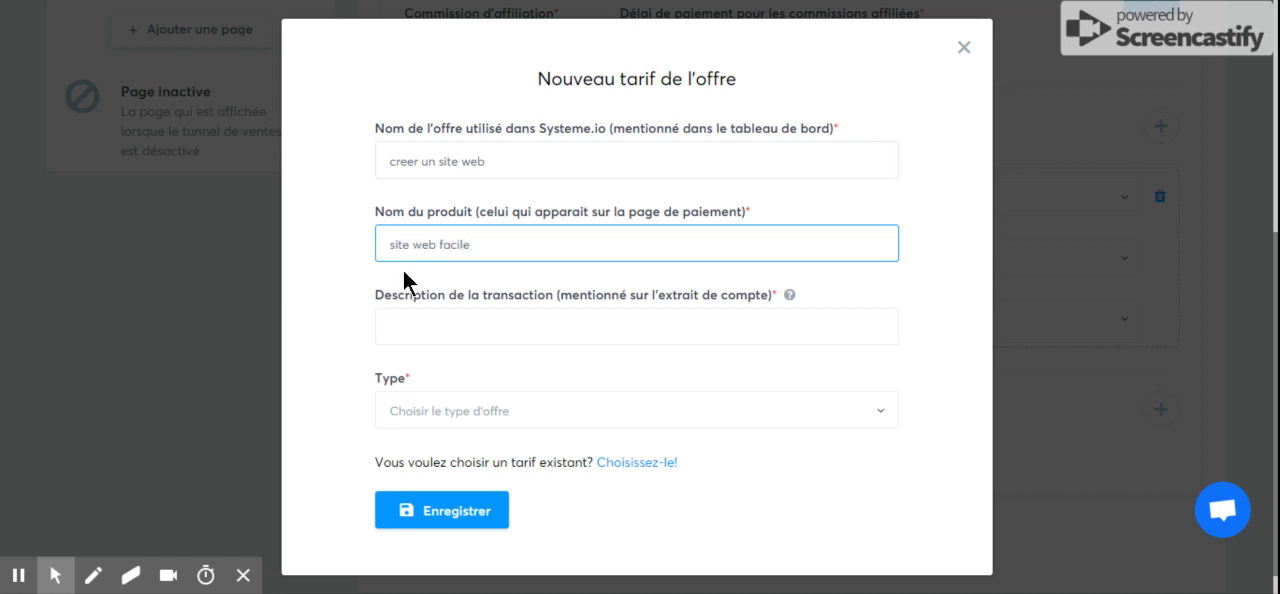
Set the new price's transaction description to "formation site web" and its type to Paiement unique.
click(412, 317)
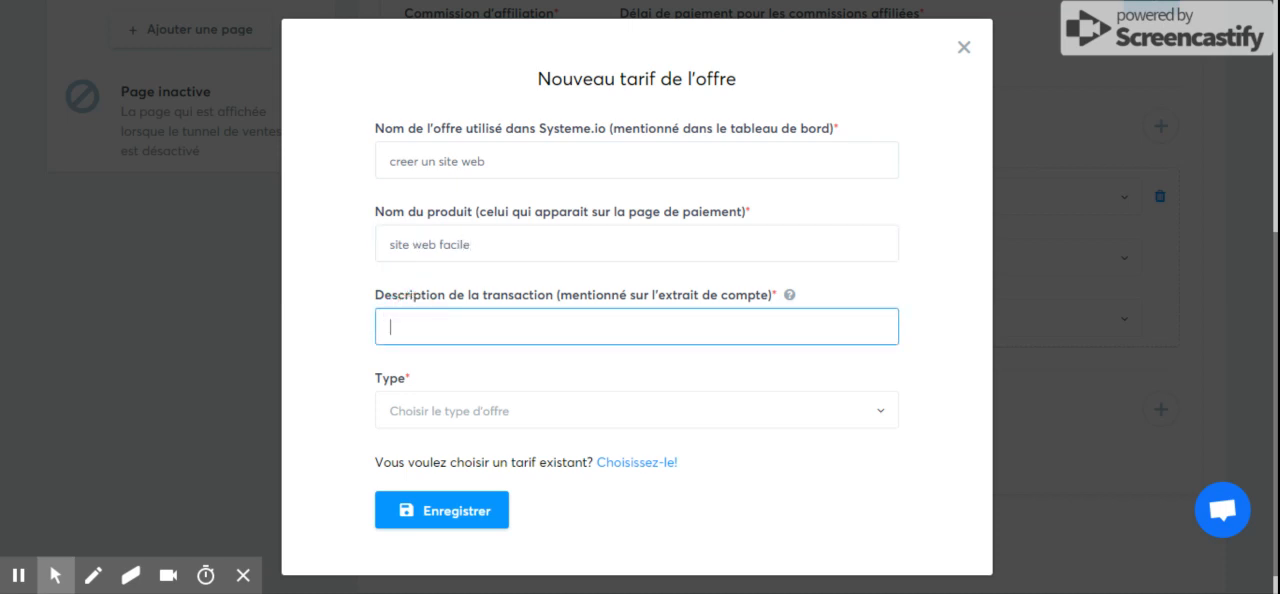
text(formation site web)
click(358, 328)
click(440, 412)
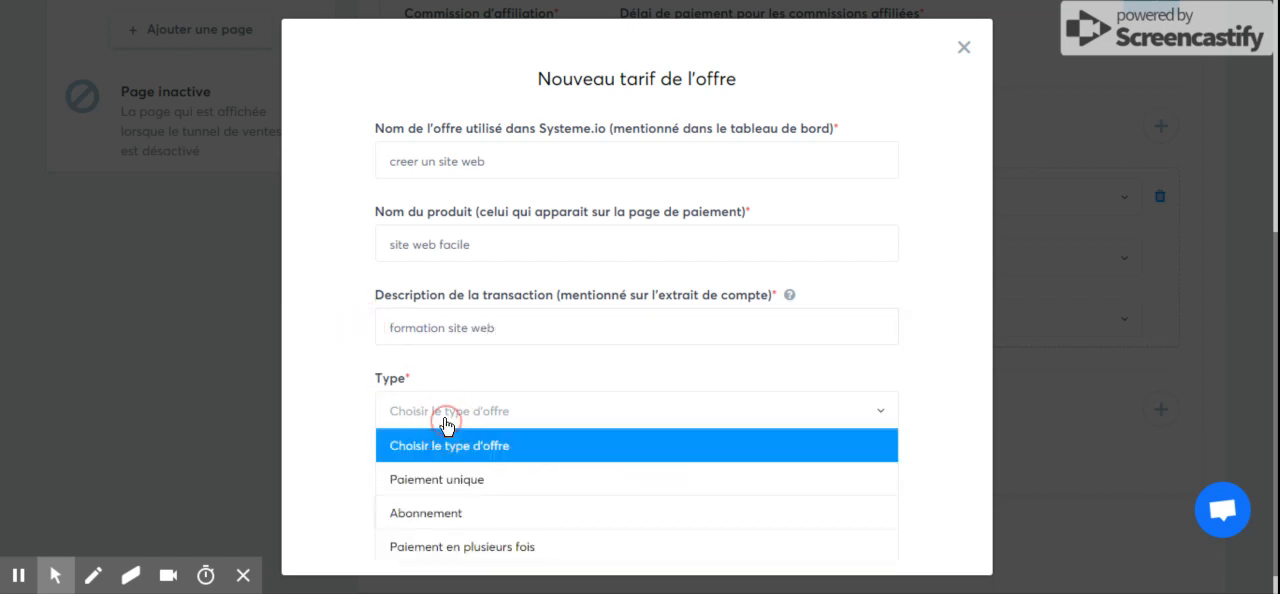
click(451, 488)
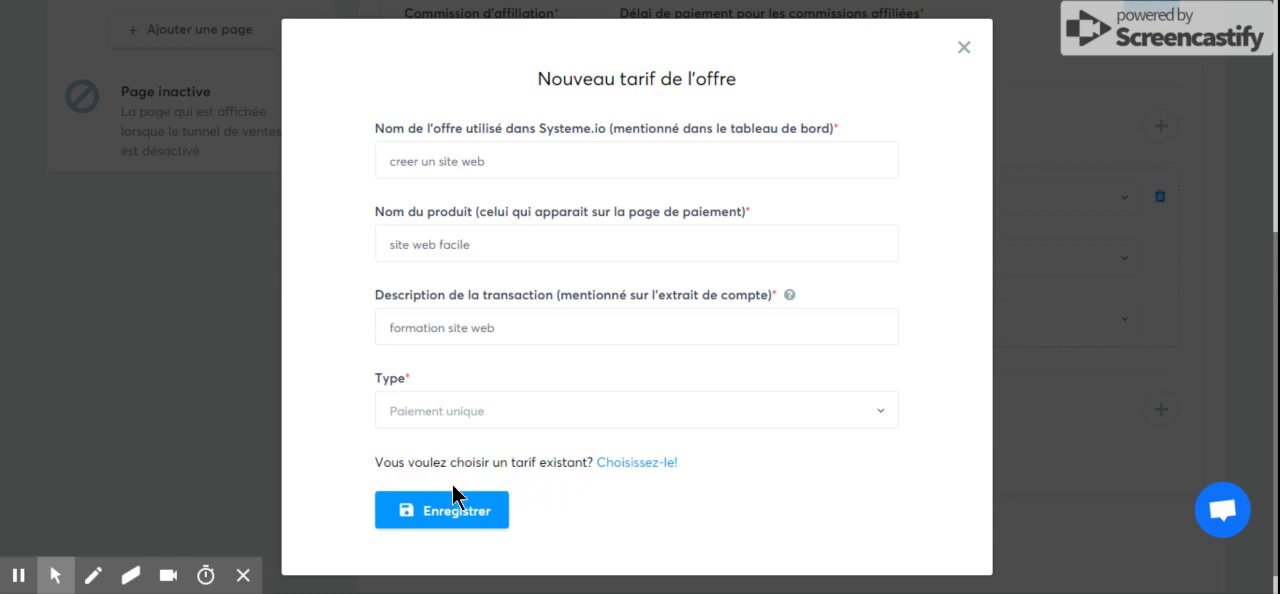
click(505, 420)
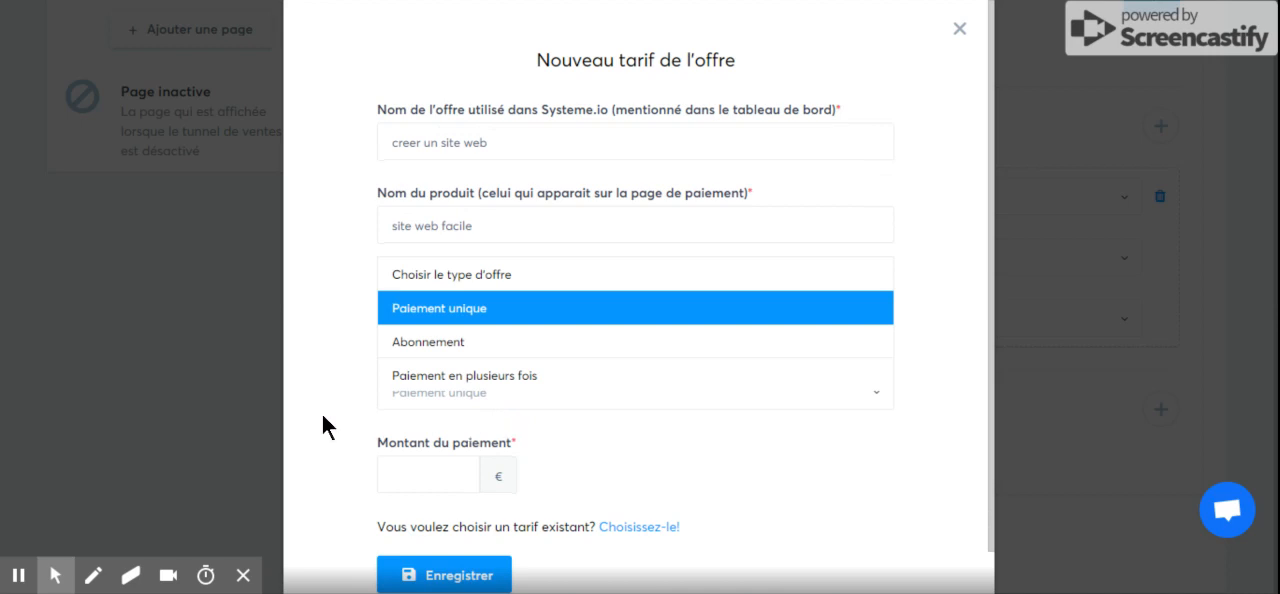
click(401, 316)
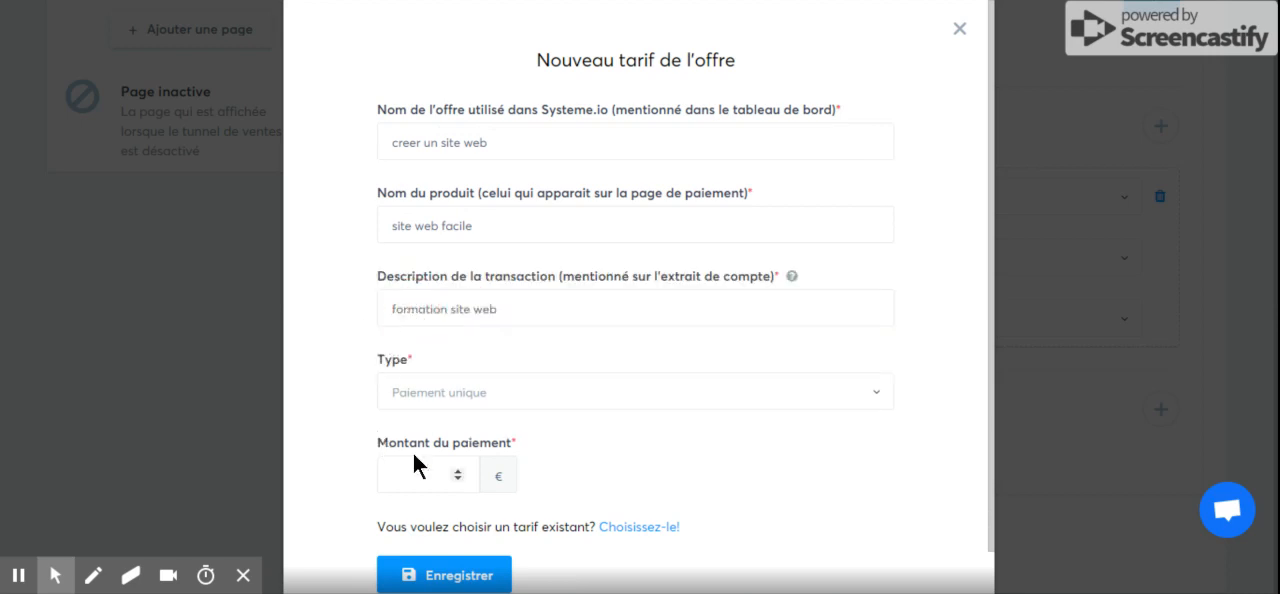
Set the payment amount to 97 € and save the new offer price.
click(458, 478)
text(1)
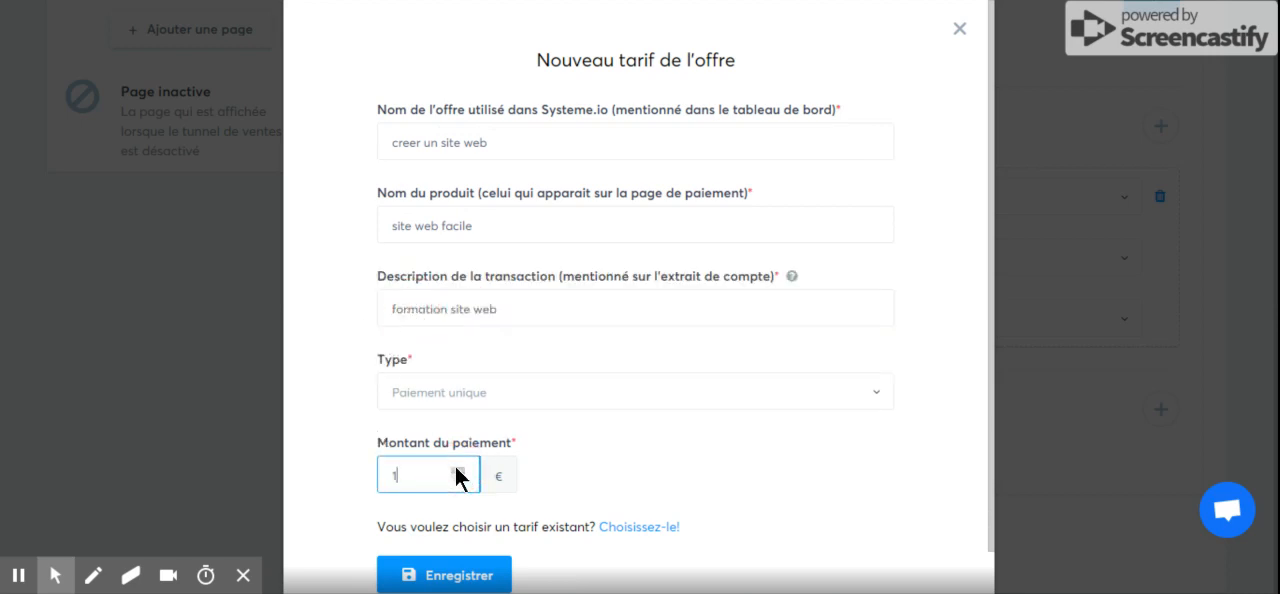
click(458, 478)
text(.04)
click(421, 476)
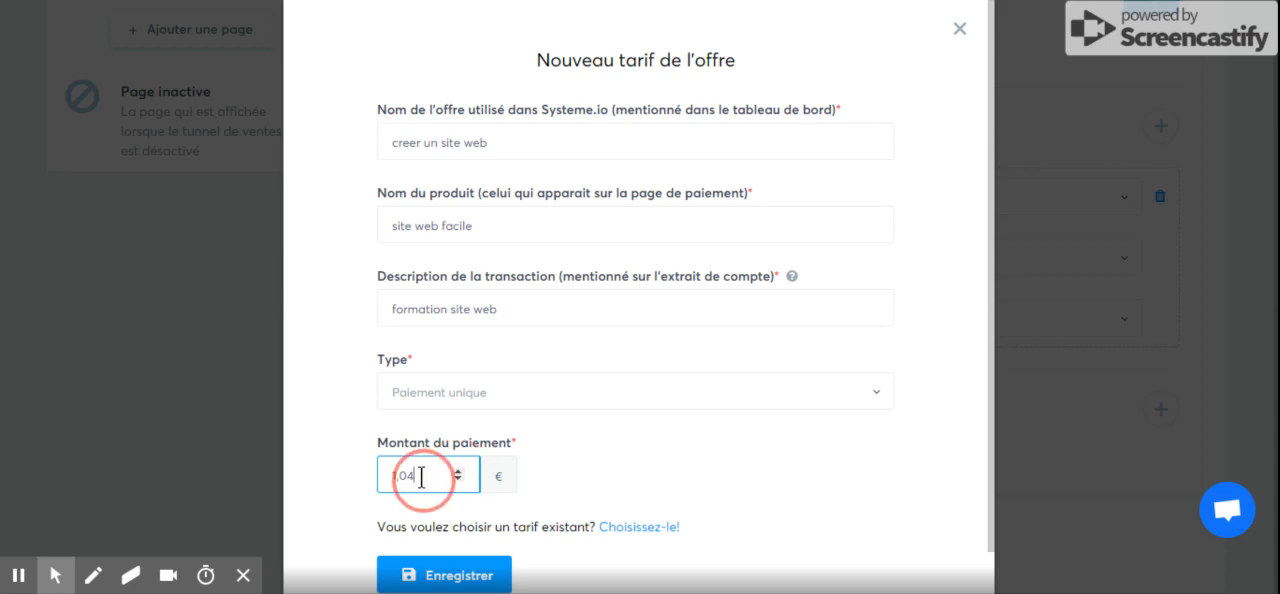
double_click(386, 479)
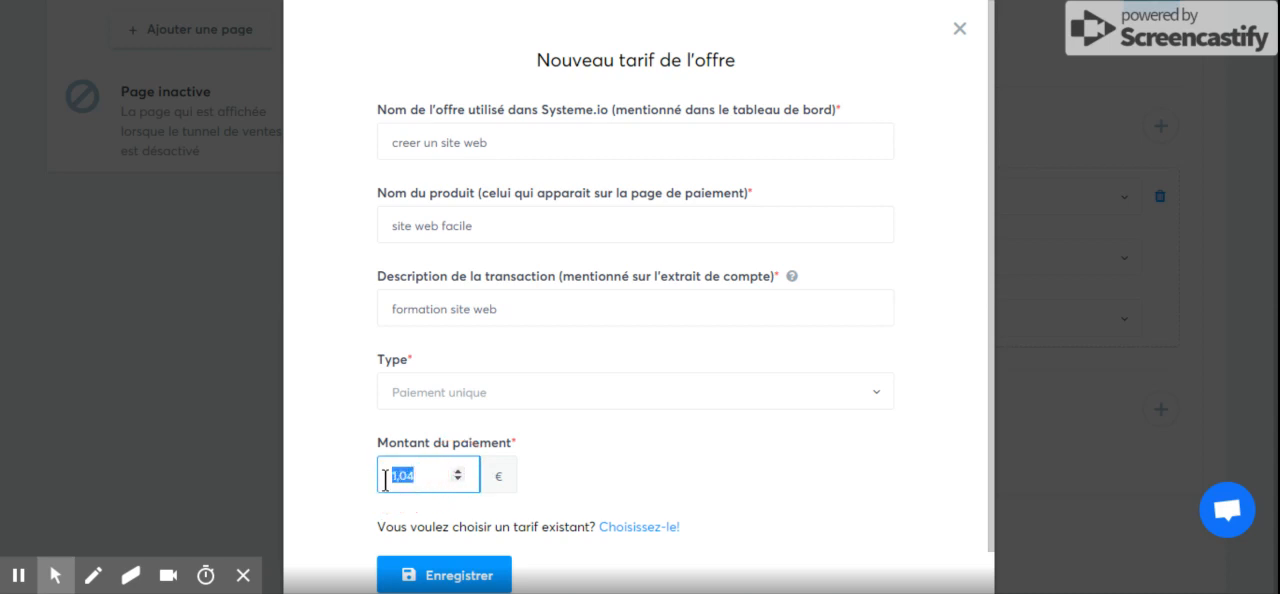
text(97)
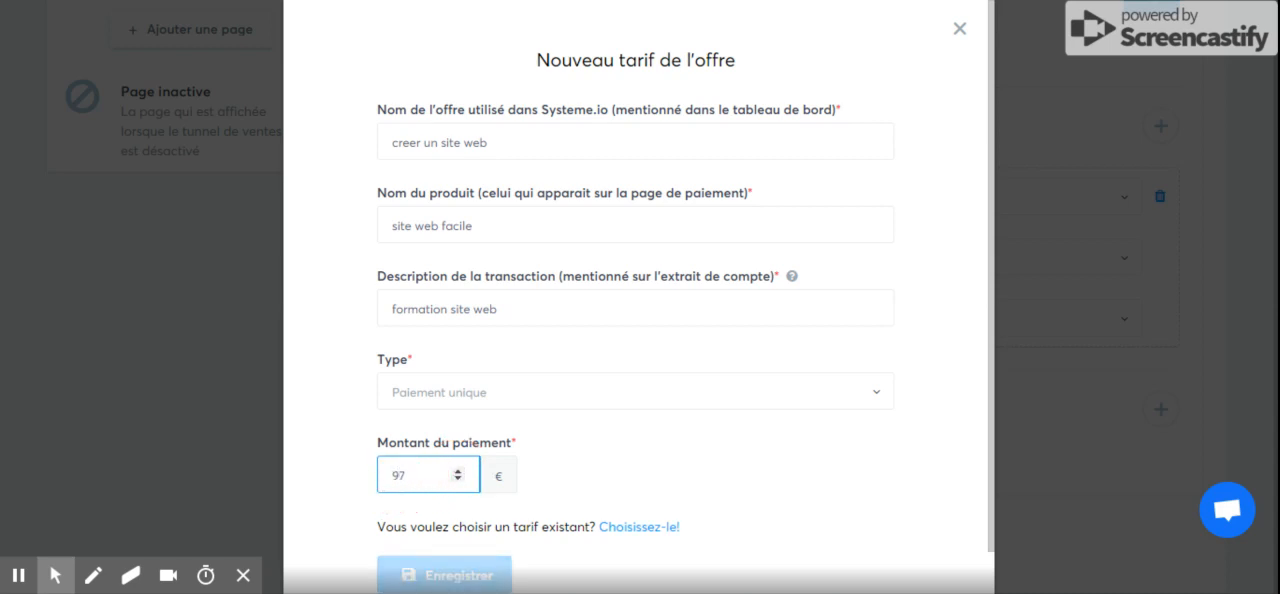
click(335, 487)
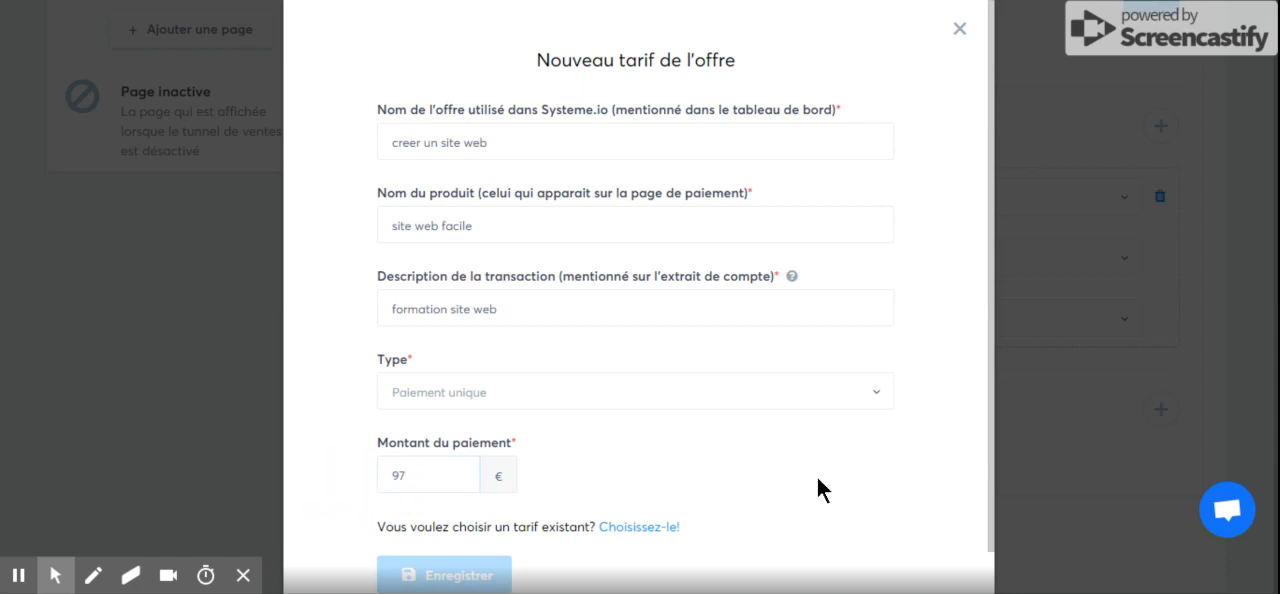
drag(988, 492, 991, 548)
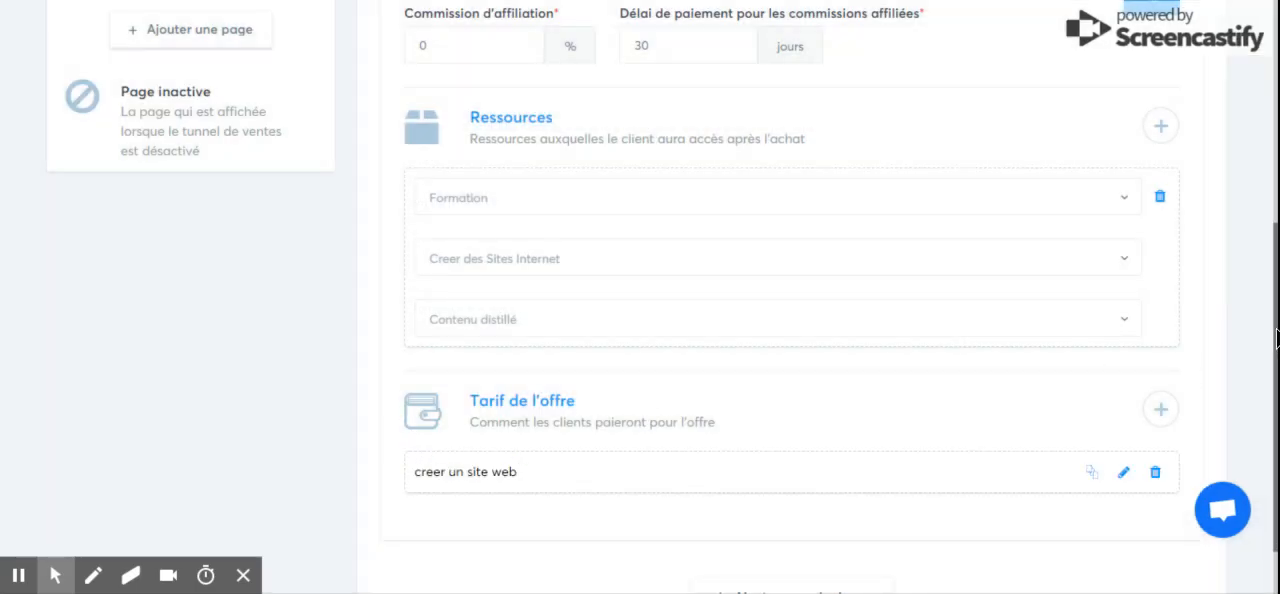
Open the "creer un site web" price for editing, review its product name, offer name and description, and save it.
drag(1276, 329, 1276, 366)
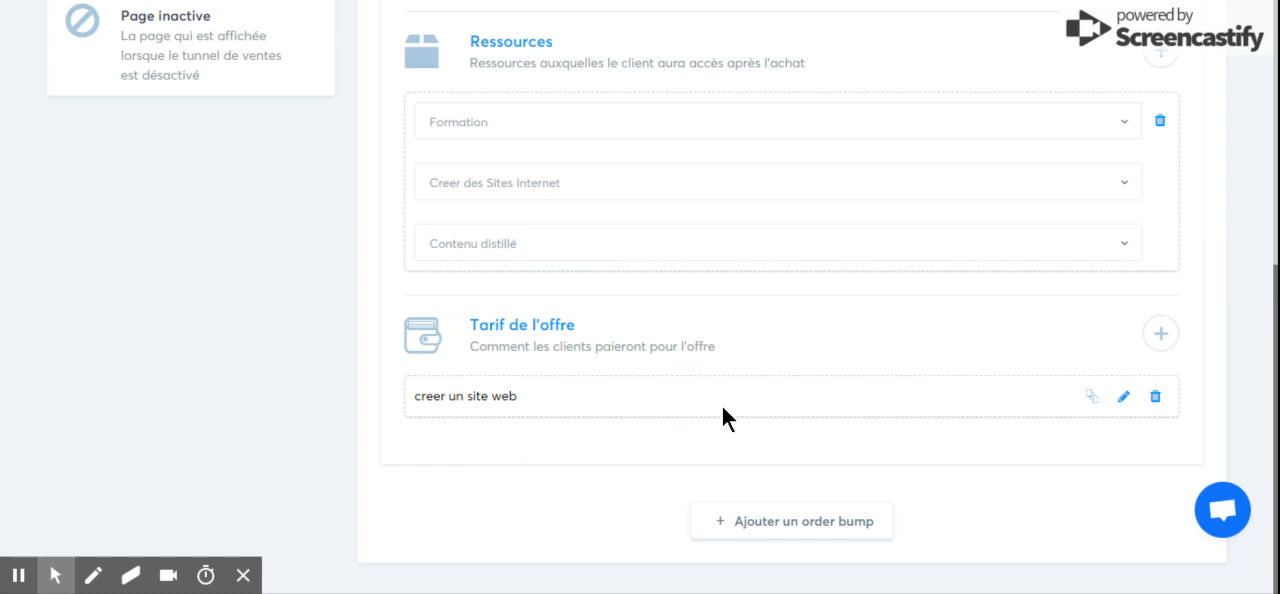
click(1125, 398)
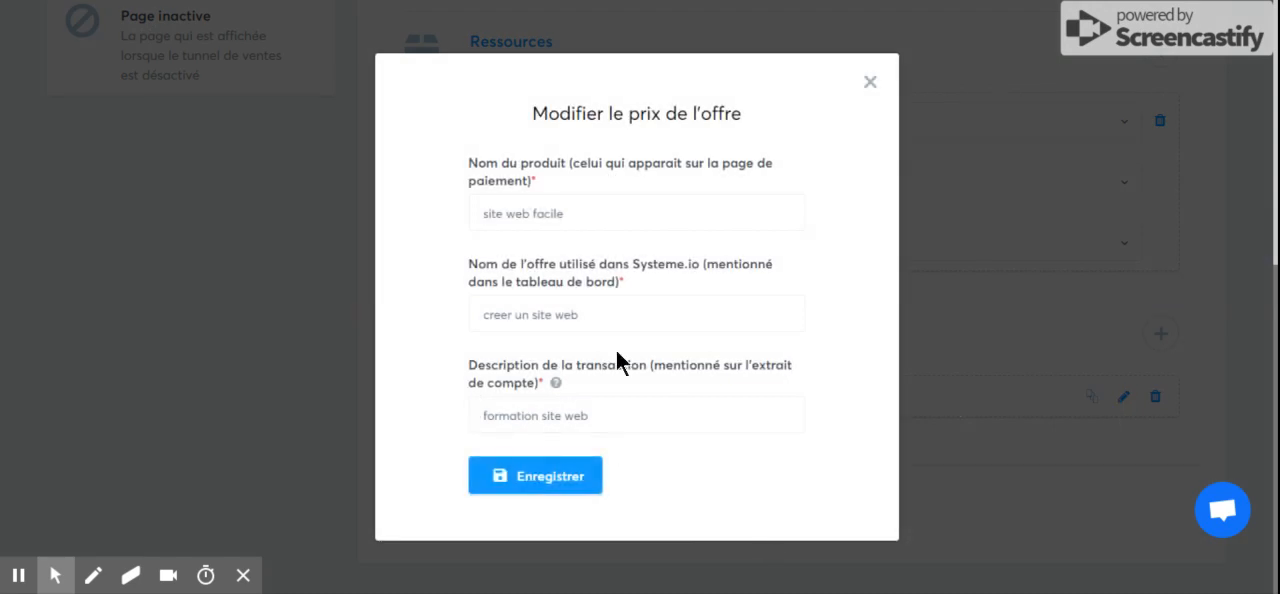
click(529, 488)
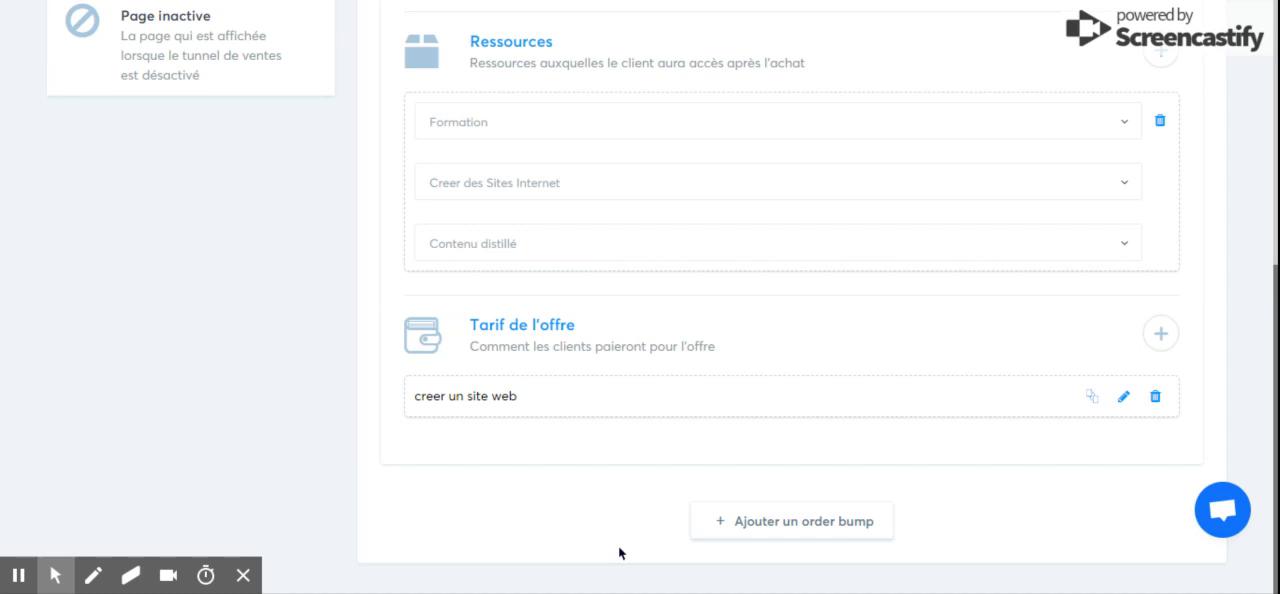
Save the settings of the "bon de commande" funnel step.
click(1276, 306)
drag(1276, 306, 1276, 180)
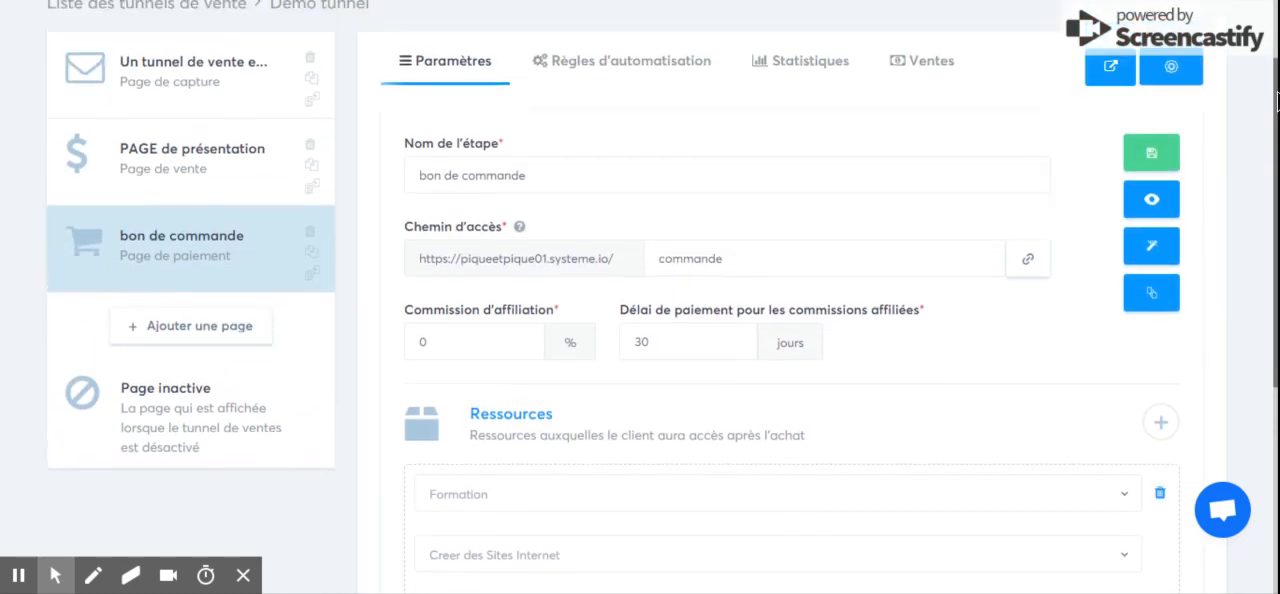
click(1149, 158)
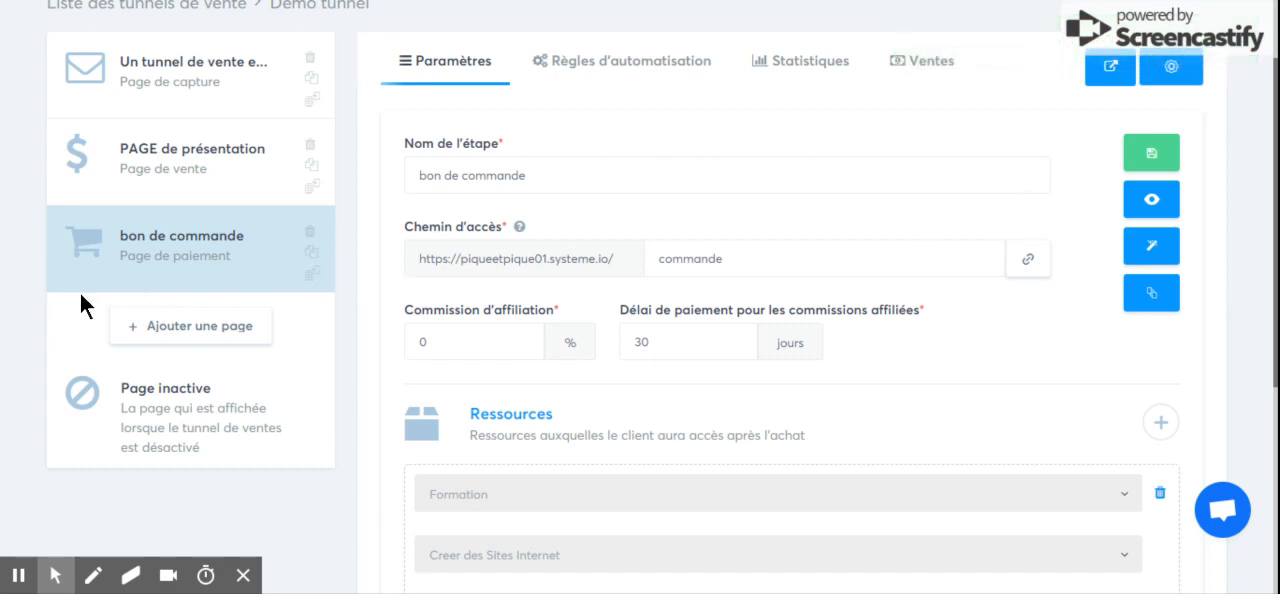
Add another funnel page named "merci!" with the type Page de remerciement.
click(193, 325)
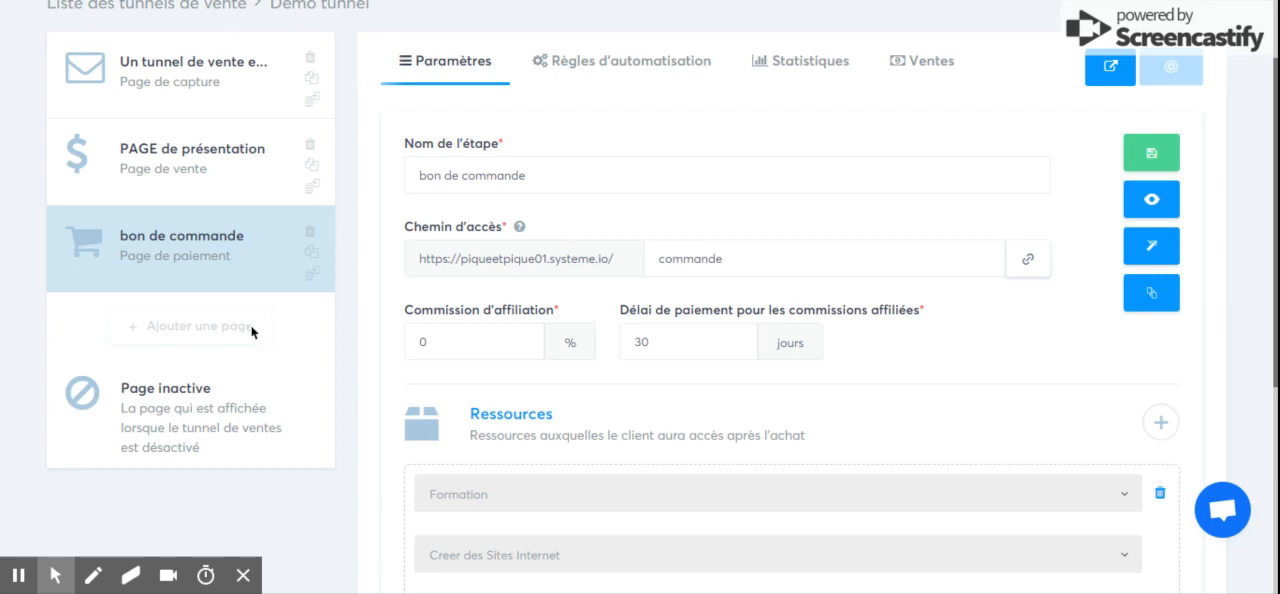
click(279, 381)
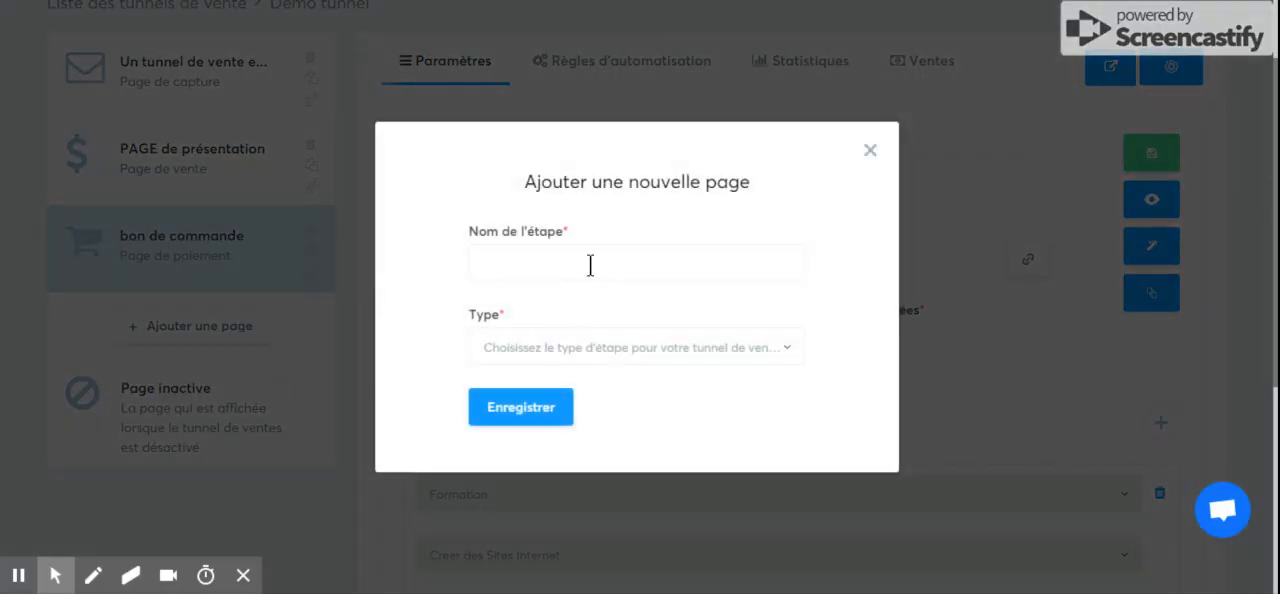
click(586, 264)
text(merc)
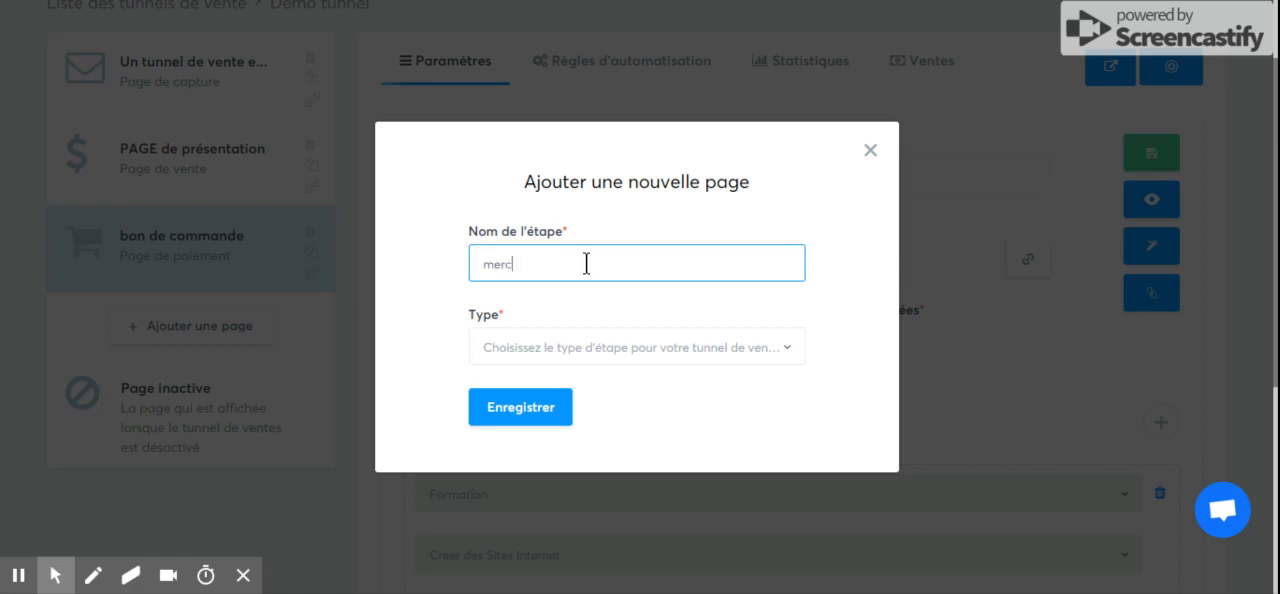
text(i!)
click(544, 330)
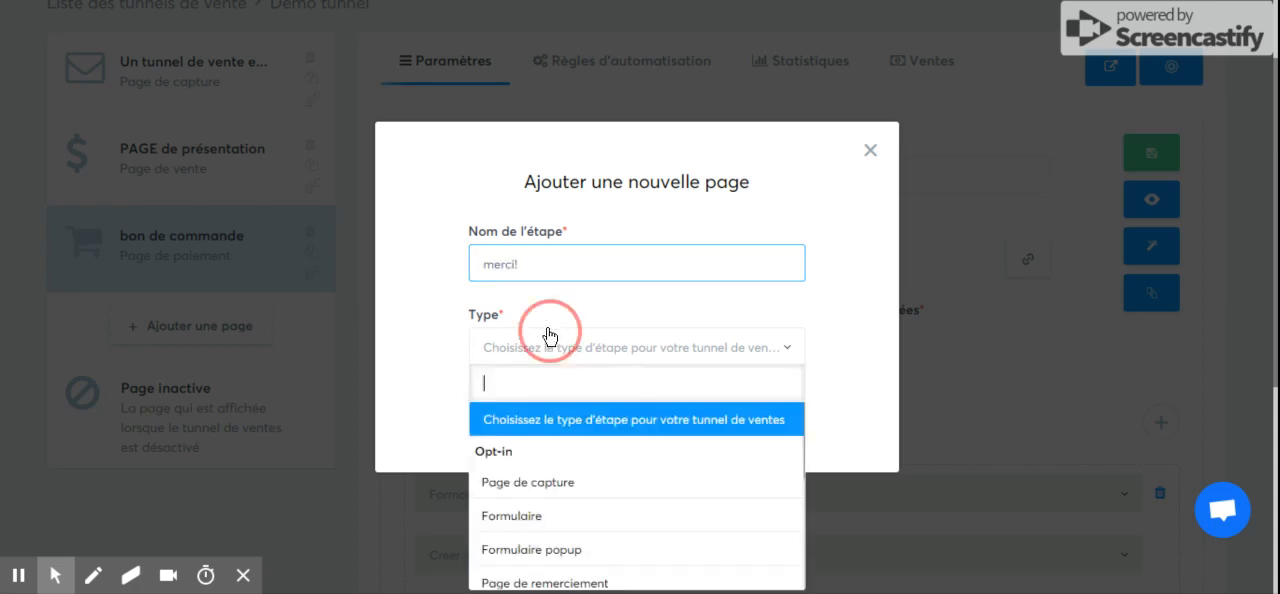
key(Down)
key(Down)
key(Down)
key(Down)
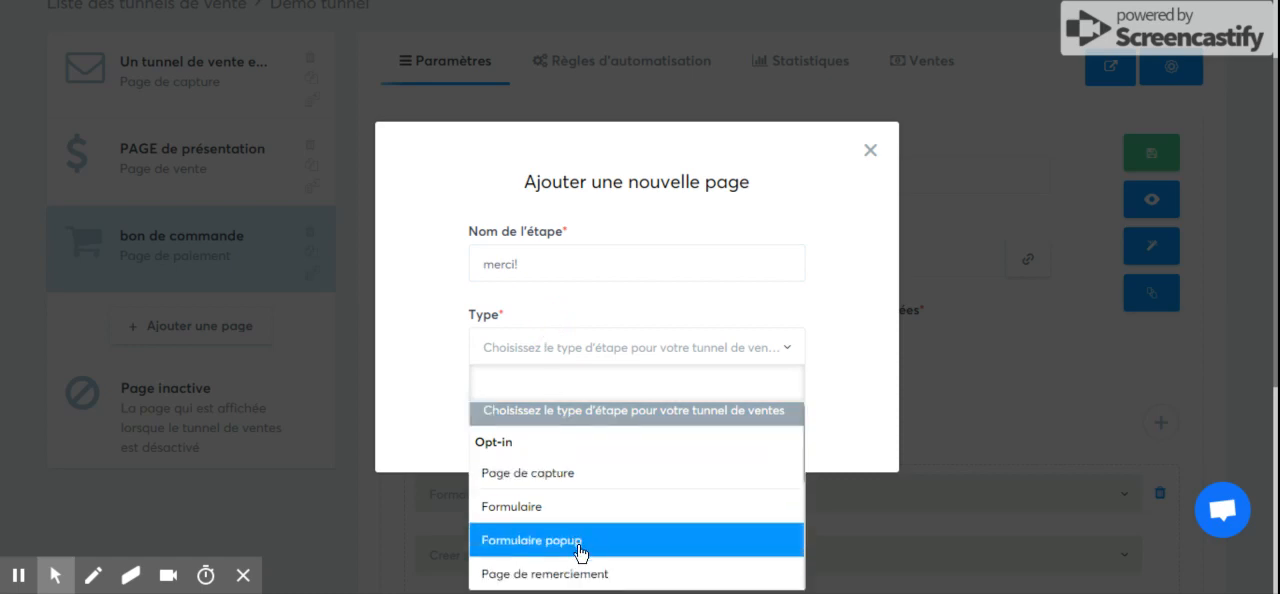
click(588, 573)
click(495, 397)
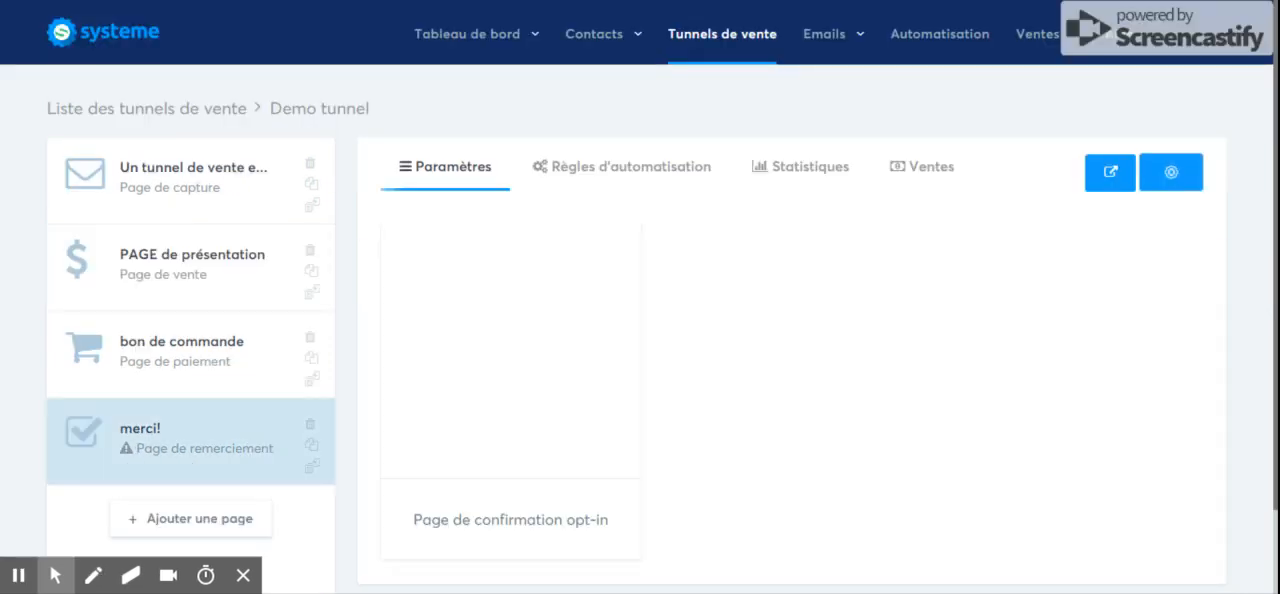
Select the "Page de confirmation opt-in" template for the merci! page.
drag(1276, 488, 1276, 505)
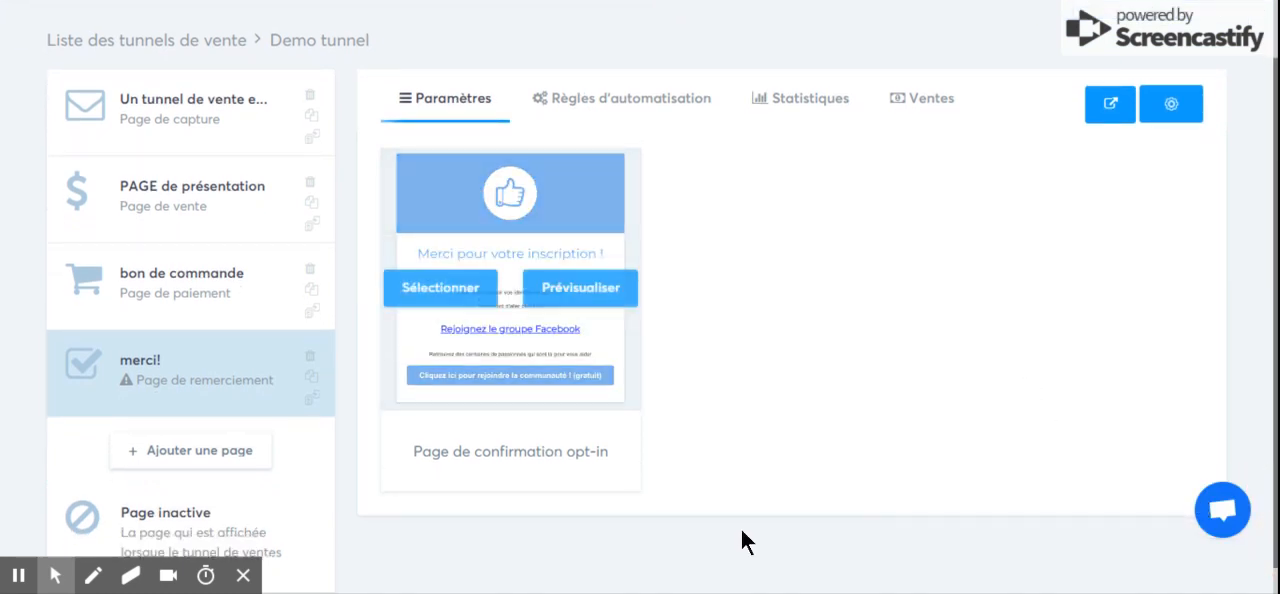
mouse_move(604, 222)
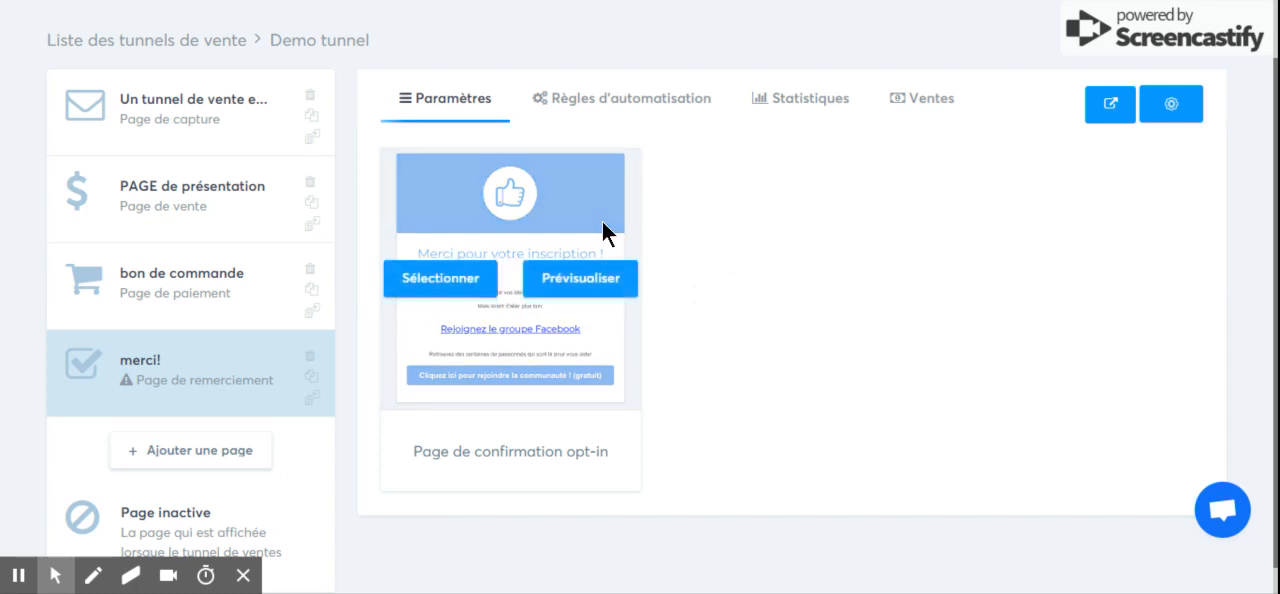
click(449, 297)
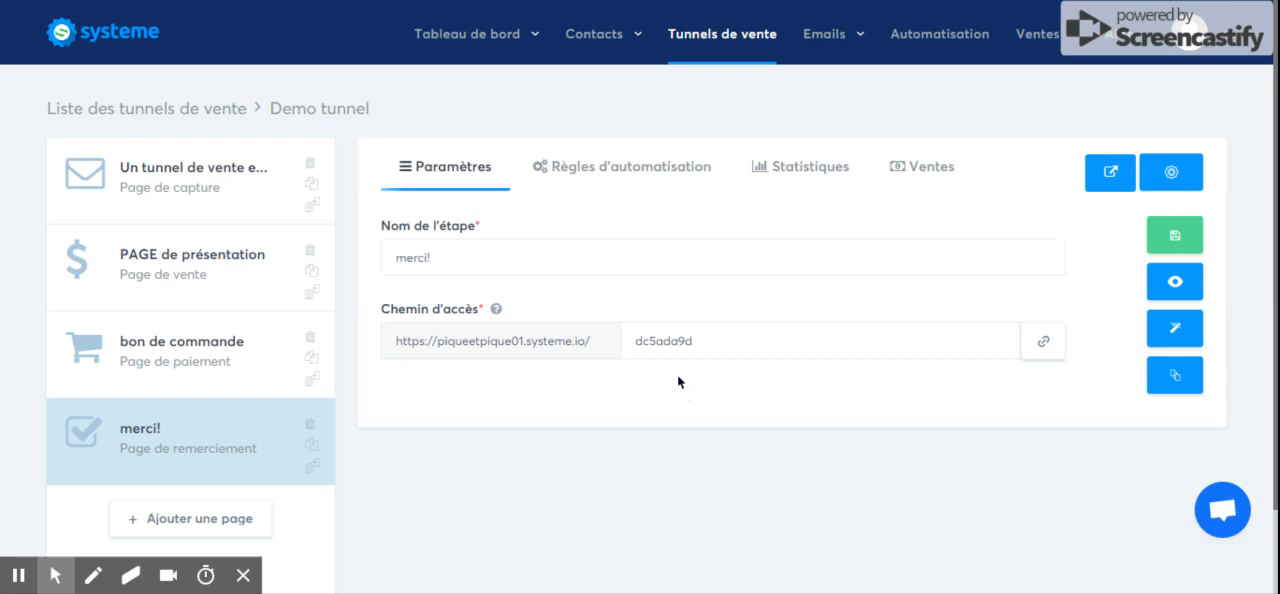
Try to set the access path of the merci! page to "merci" and save the step settings.
drag(629, 346, 706, 349)
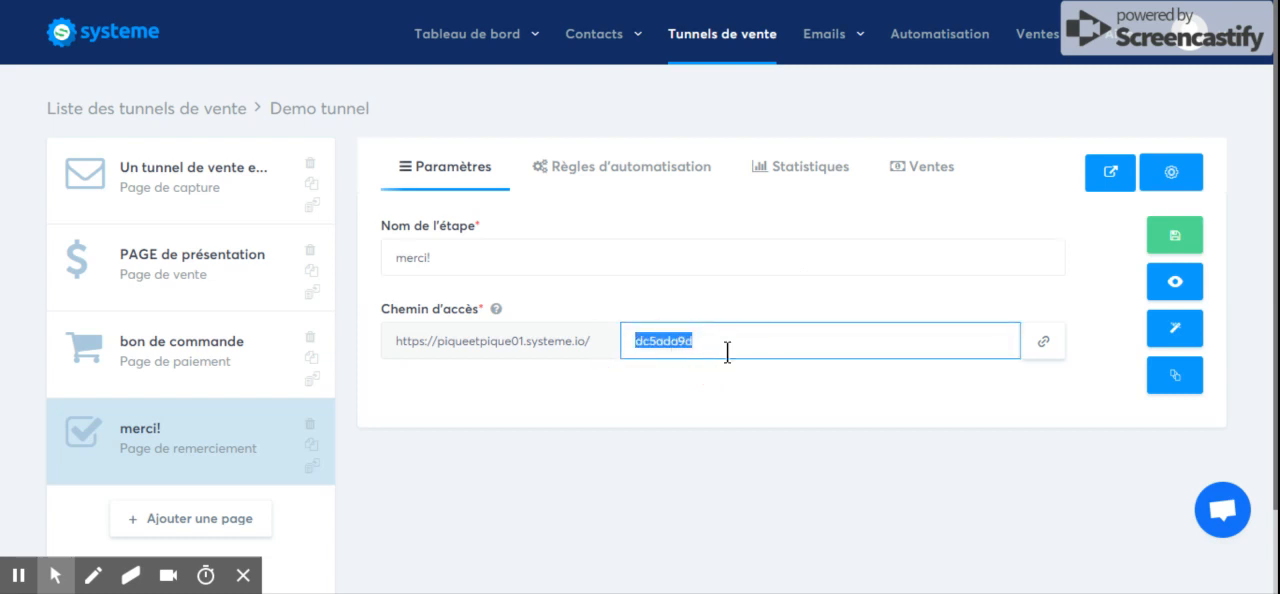
key(BackSpace)
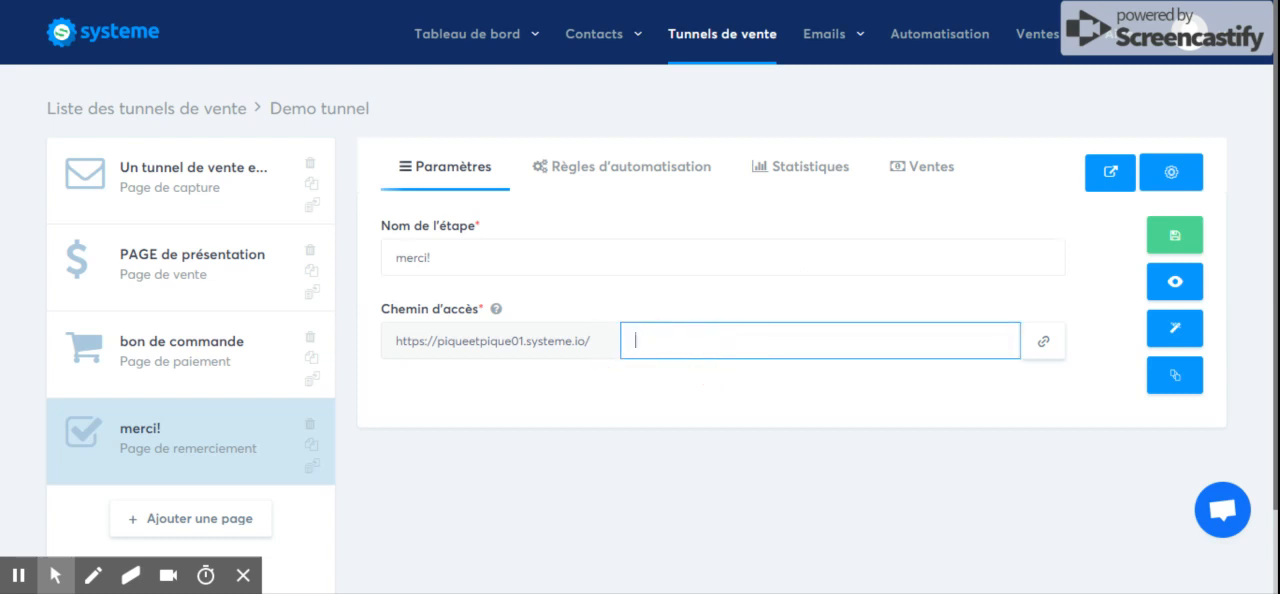
text(merci)
click(824, 298)
click(1184, 244)
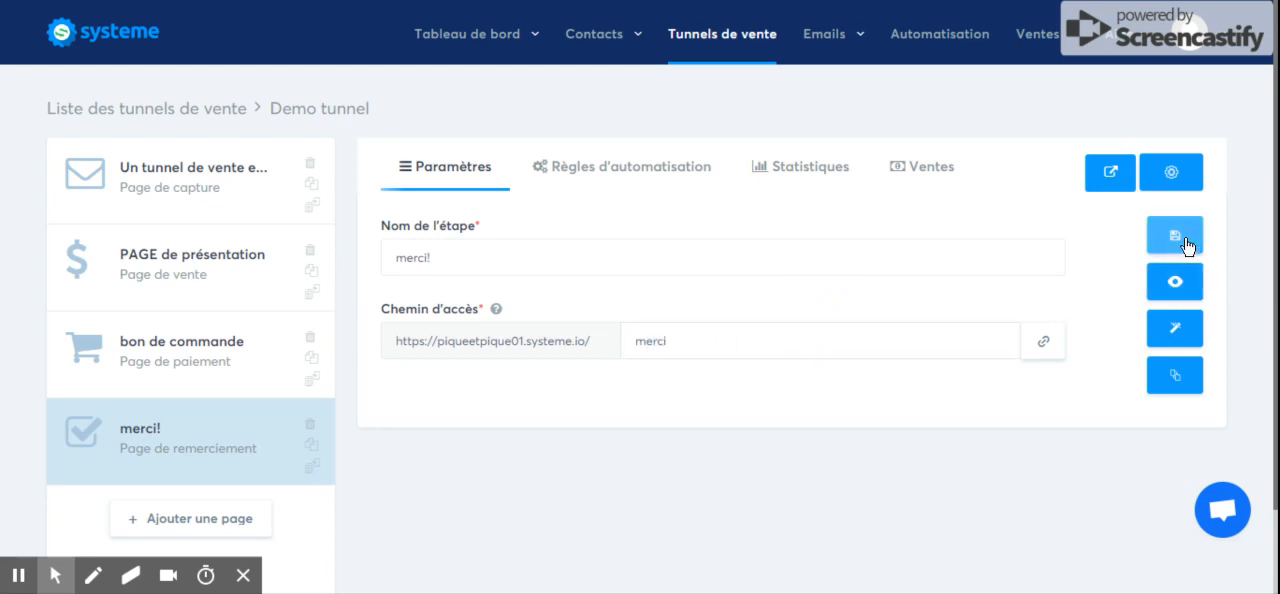
click(1175, 231)
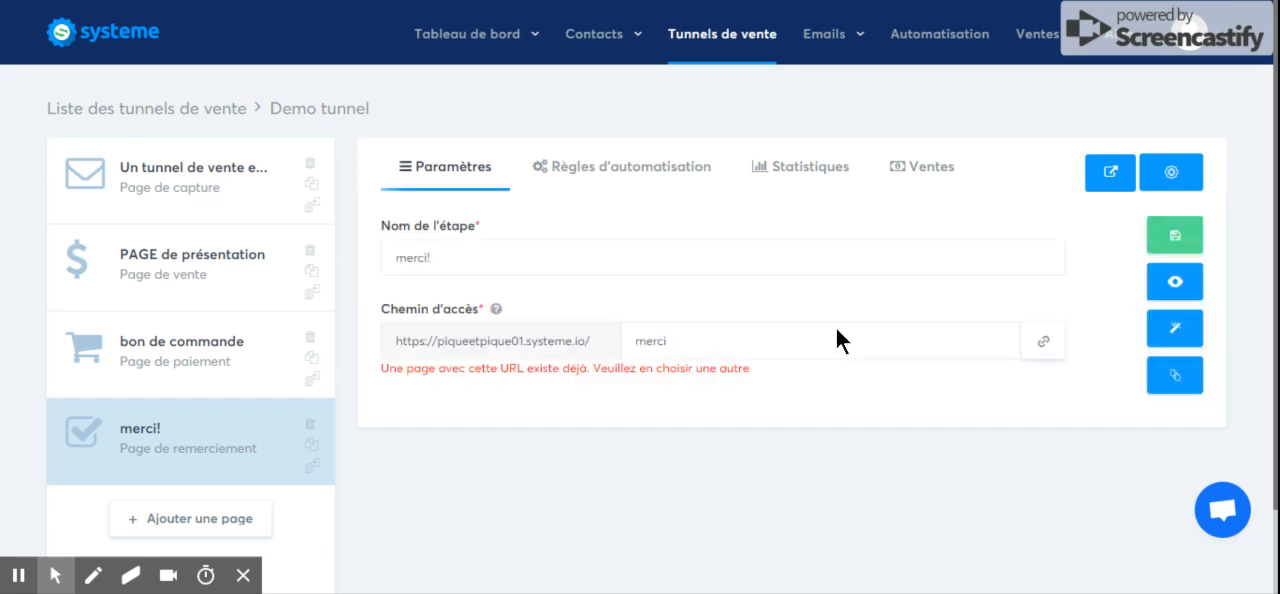
Replace the access path of the merci! page with "merci beaucoup" and try to save it.
click(725, 358)
click(707, 347)
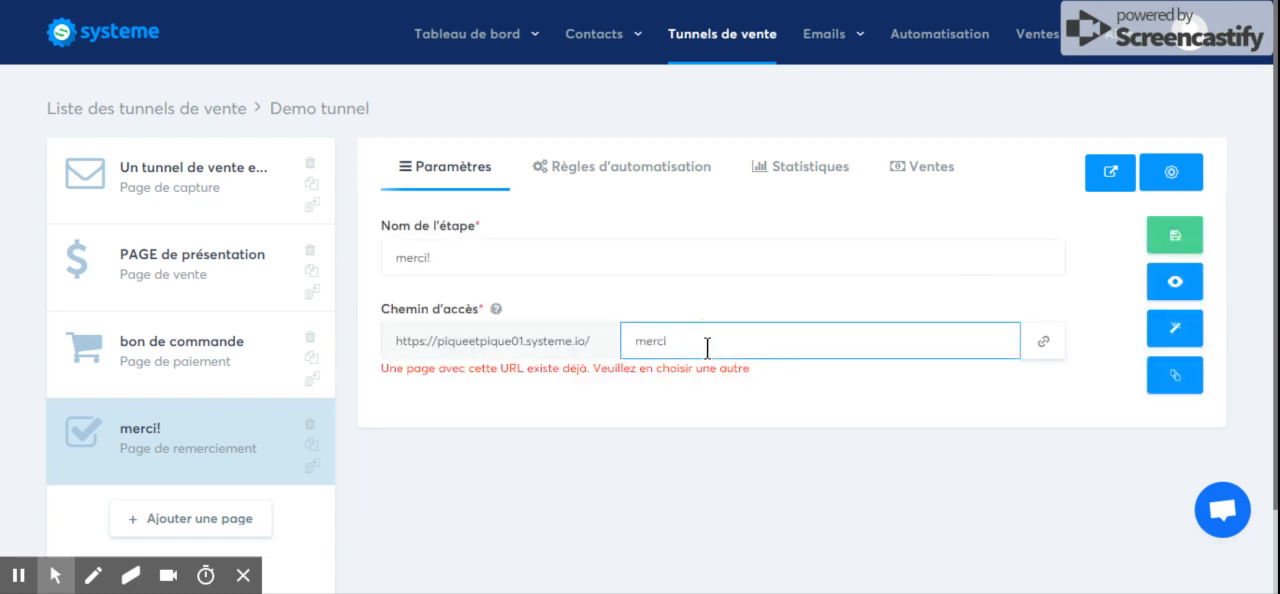
key(BackSpace)
key(BackSpace)
key(BackSpace)
key(BackSpace)
key(BackSpace)
text(merci beaucoup)
click(1176, 236)
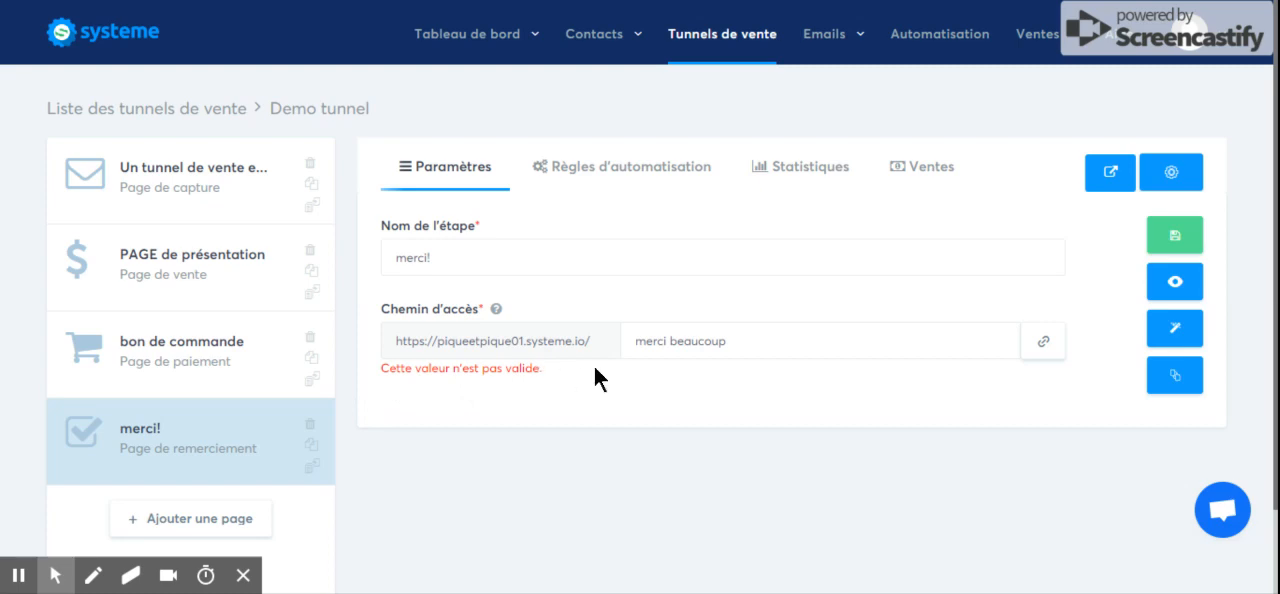
Replace the space in the access path with a hyphen to make it "merci-beaucoup", and save the page settings.
click(667, 342)
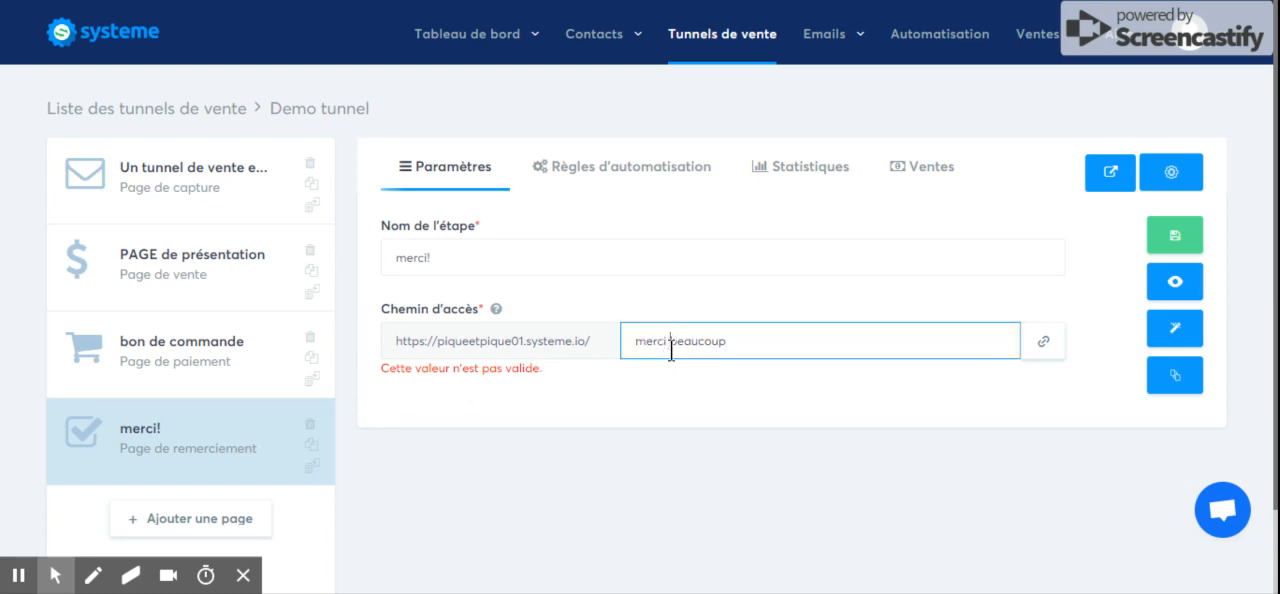
key(BackSpace)
text(-)
click(735, 374)
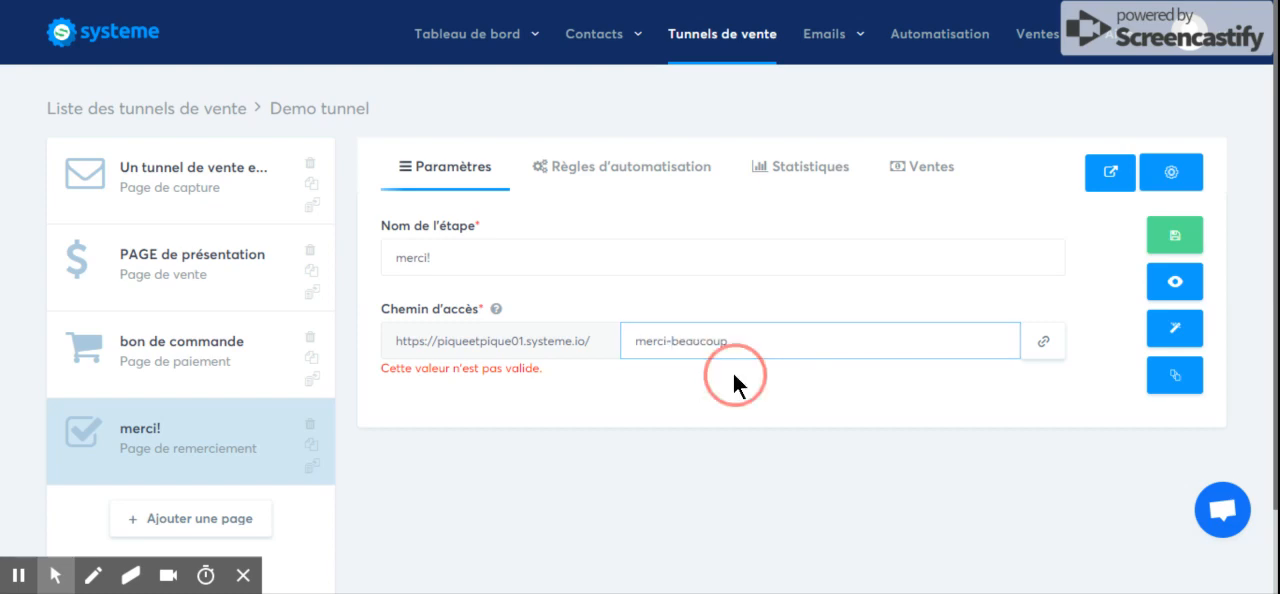
click(1161, 248)
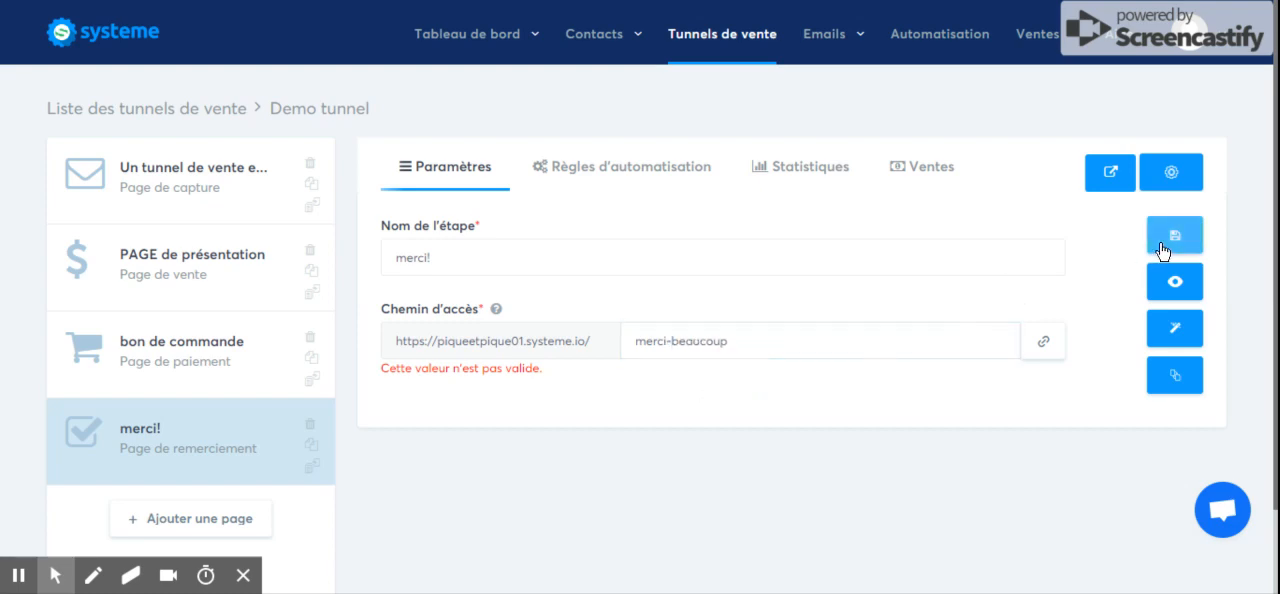